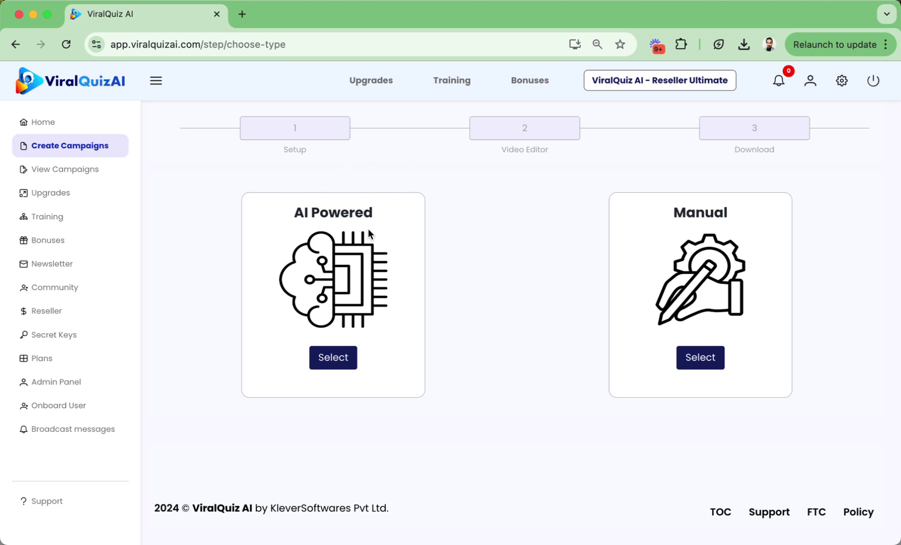
# Step: Start an AI-powered quiz campaign in the Food and Drink category and name it "Food Drink Test"
pyautogui.click(337, 359)
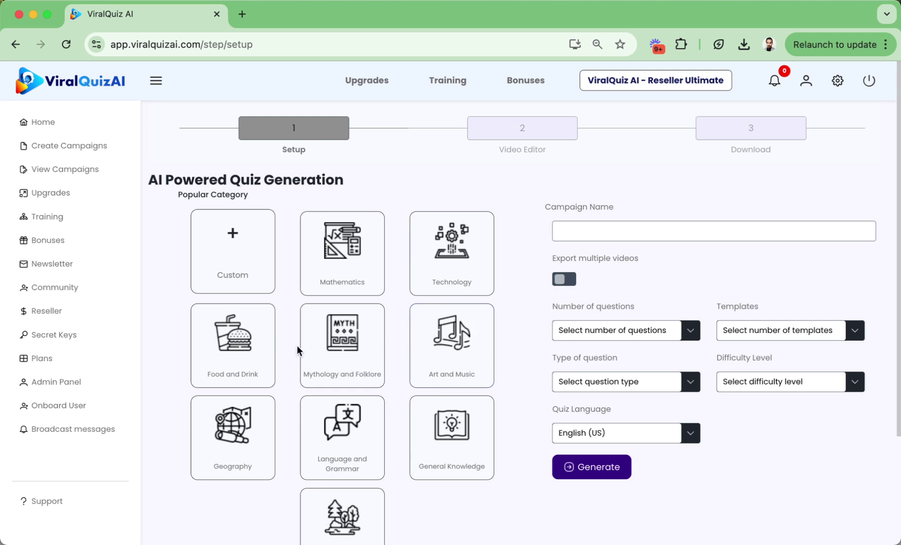
pyautogui.click(244, 345)
pyautogui.click(589, 230)
pyautogui.write('Food D')
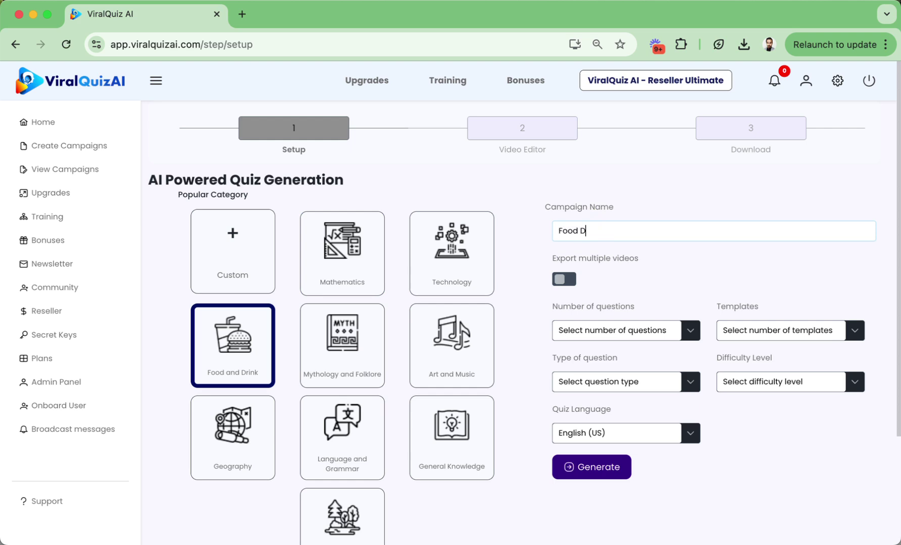
pyautogui.write('rink test')
pyautogui.click(686, 257)
pyautogui.click(604, 229)
pyautogui.press('BackSpace')
pyautogui.write('Test')
pyautogui.click(662, 261)
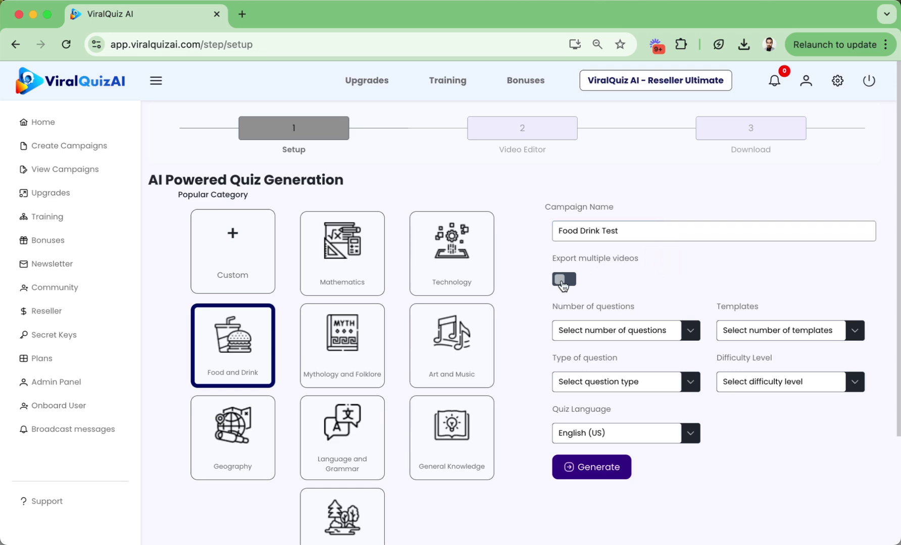
# Step: Set the number of questions to 3 and the number of templates to 3
pyautogui.click(598, 331)
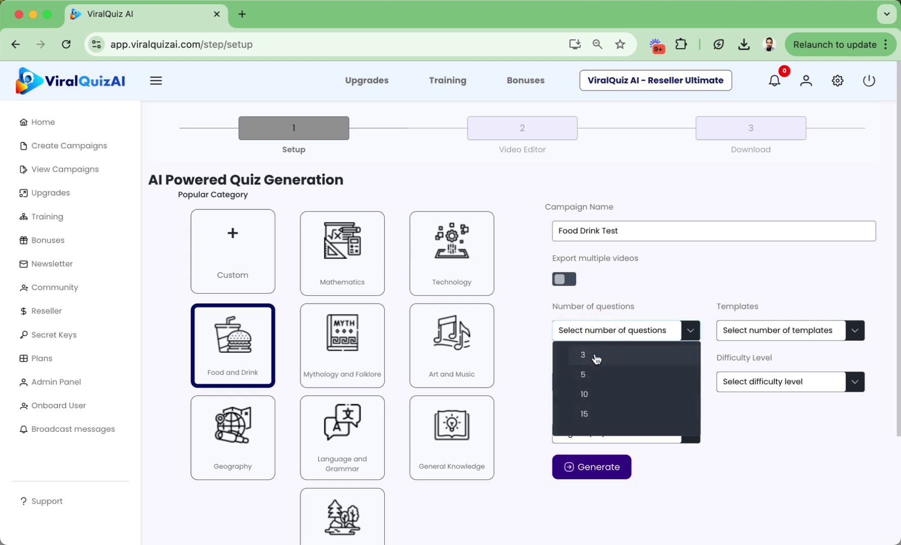
pyautogui.scroll(-2, 593, 422)
pyautogui.click(593, 359)
pyautogui.click(743, 338)
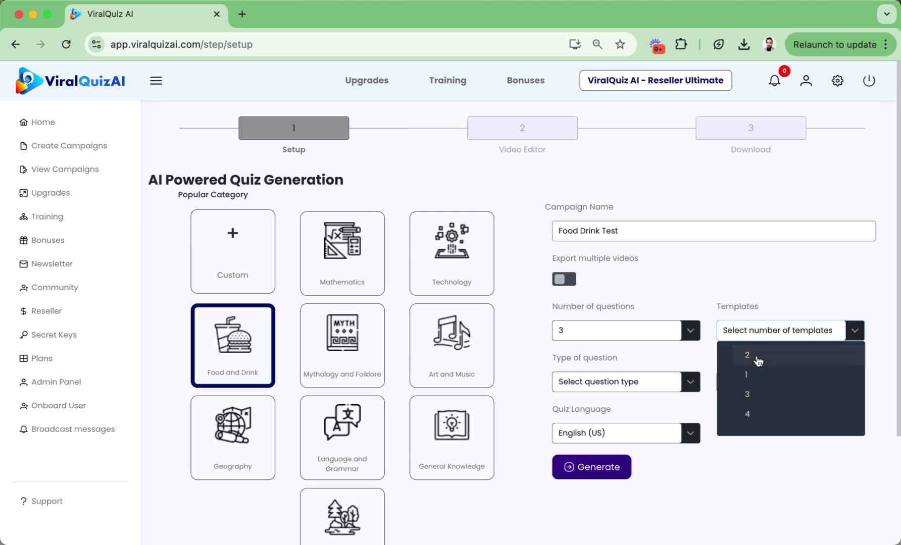
pyautogui.click(758, 395)
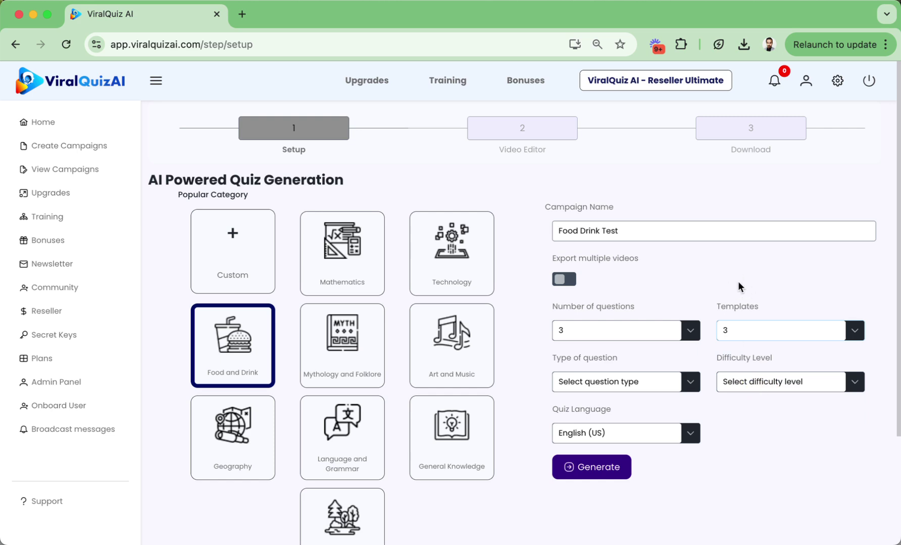
# Step: Set the question type to Option A,B,C and the difficulty level to Easy
pyautogui.click(639, 385)
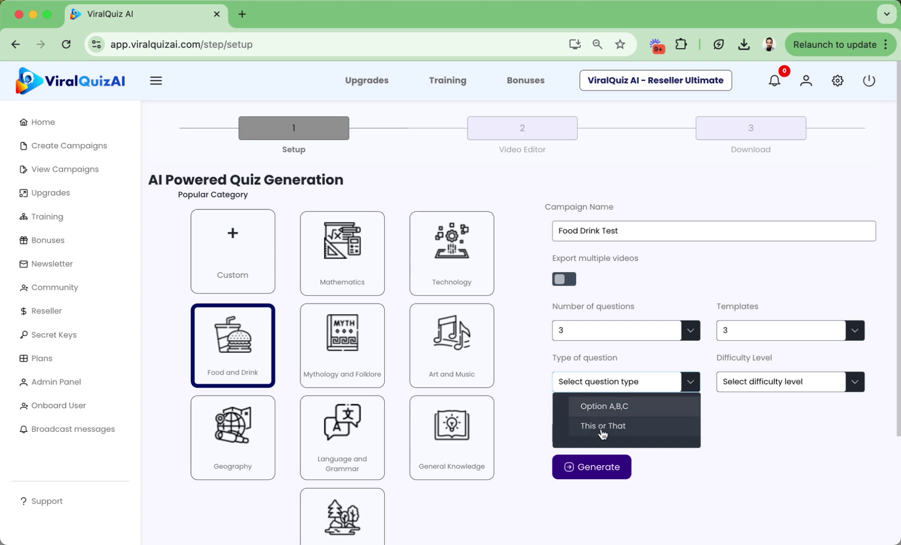
pyautogui.click(624, 409)
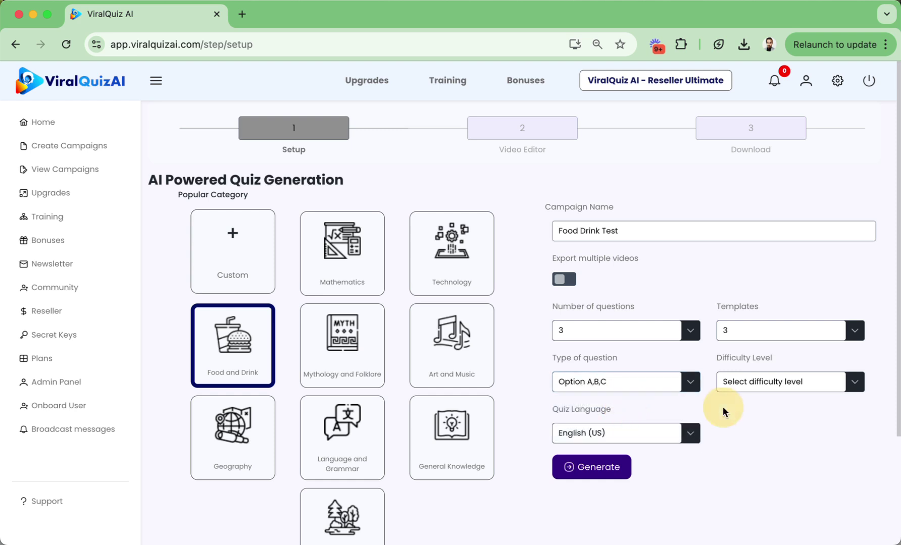
pyautogui.click(749, 387)
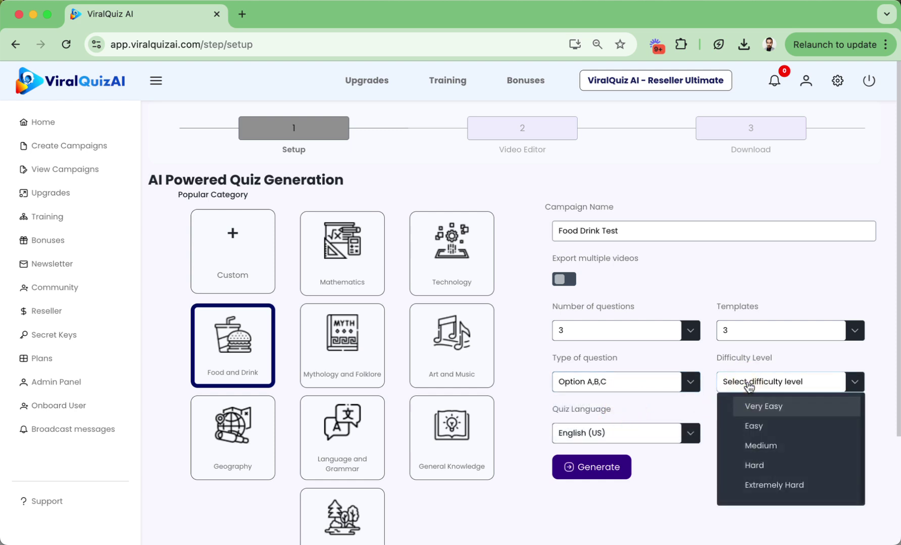
pyautogui.click(770, 428)
pyautogui.click(758, 388)
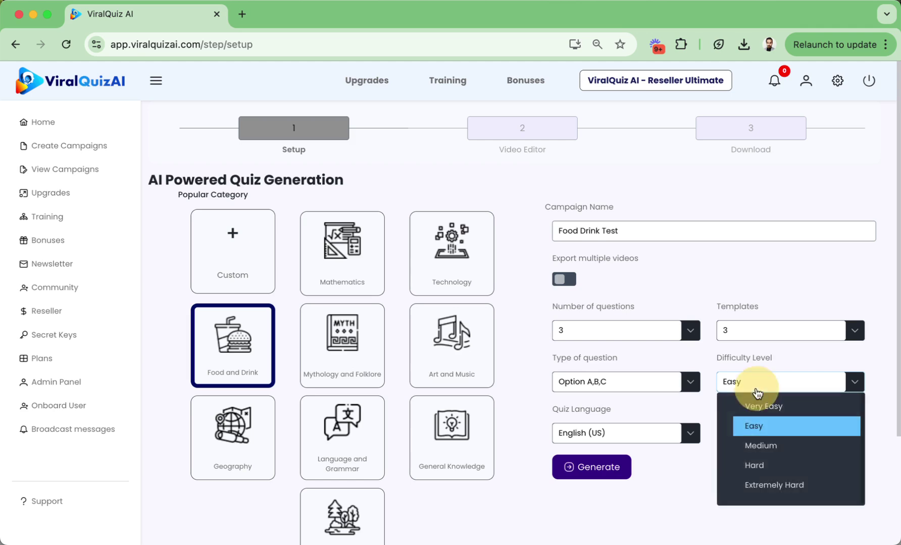
pyautogui.click(694, 490)
# Step: Choose English (US) from the available quiz languages and generate the quiz questions
pyautogui.click(624, 434)
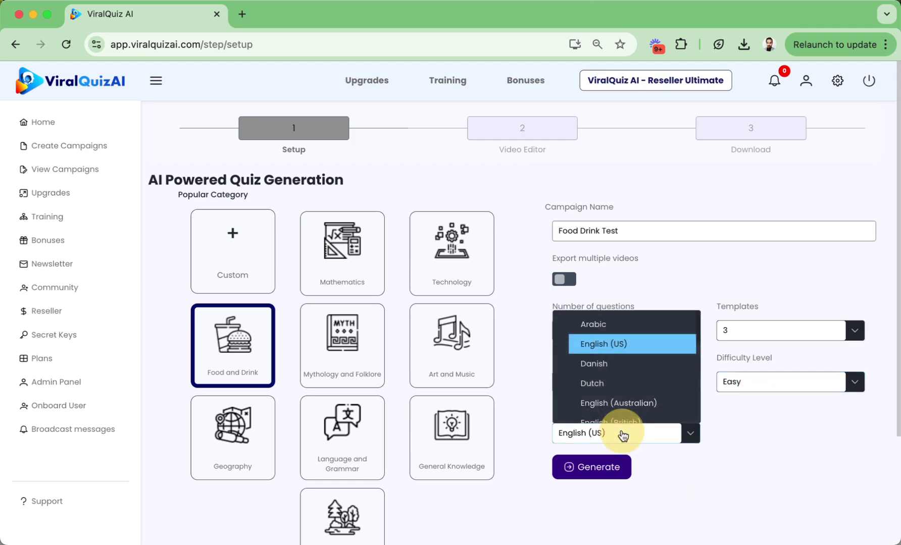
pyautogui.scroll(-6, 611, 342)
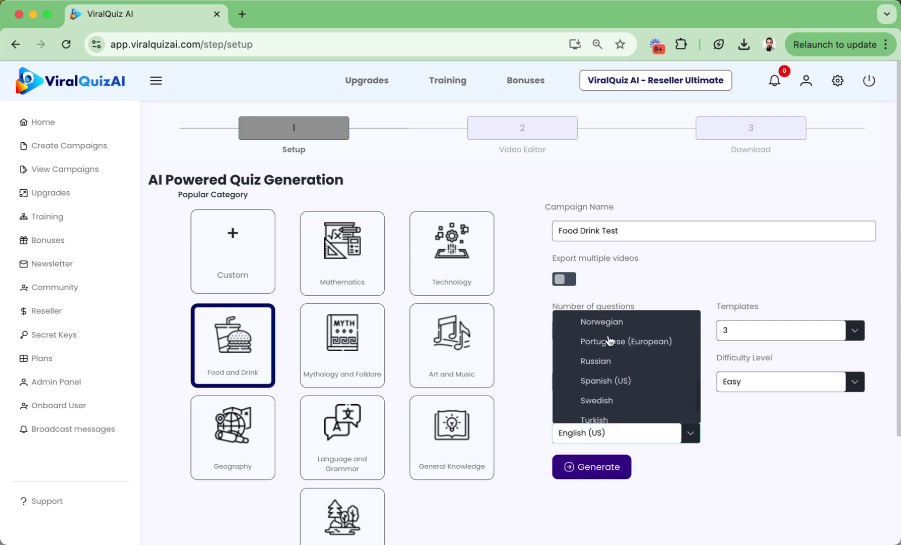
pyautogui.scroll(-2, 610, 341)
pyautogui.scroll(10, 610, 342)
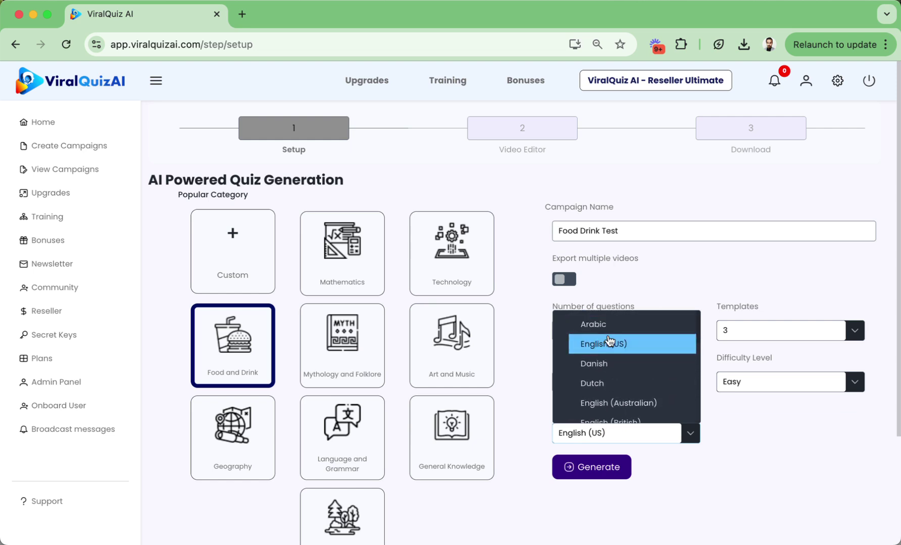
pyautogui.click(633, 344)
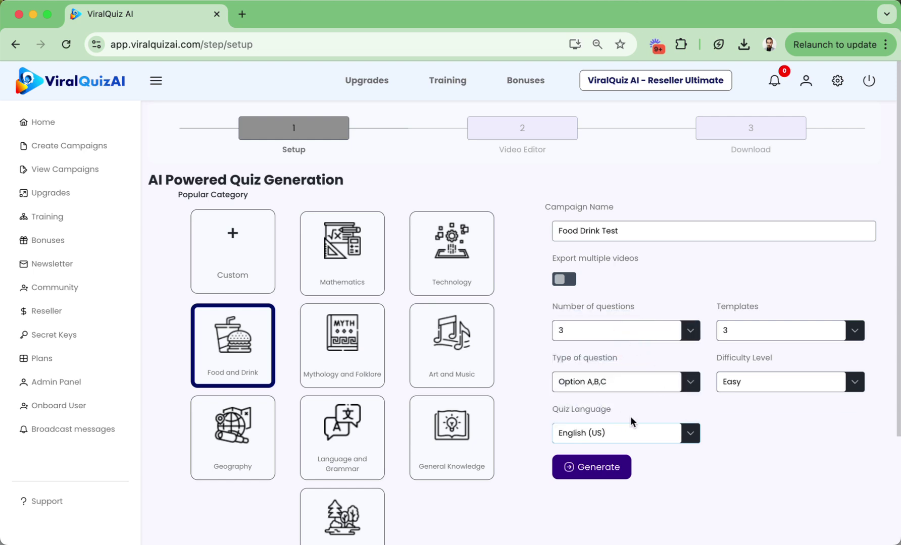
pyautogui.click(601, 474)
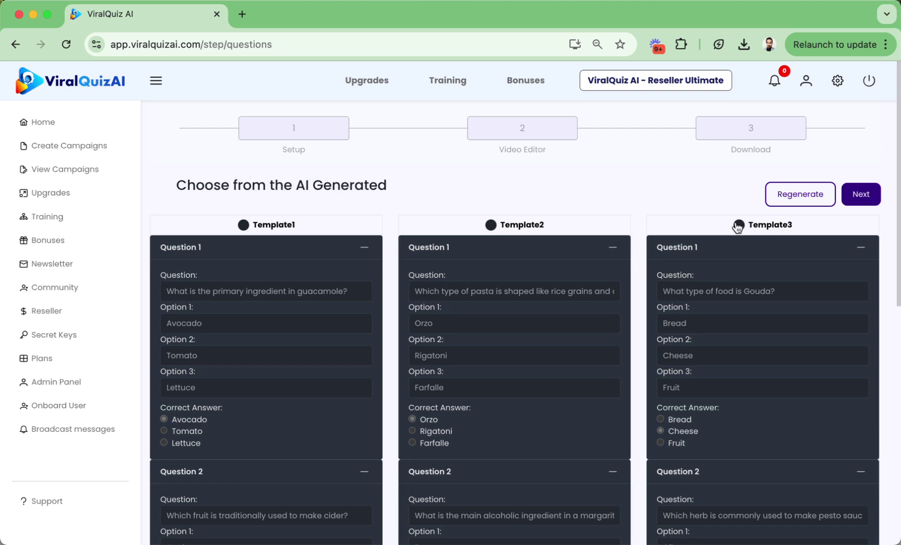
# Step: Review the generated question sets, choose Template1 and continue to the video themes
pyautogui.scroll(-5, 294, 253)
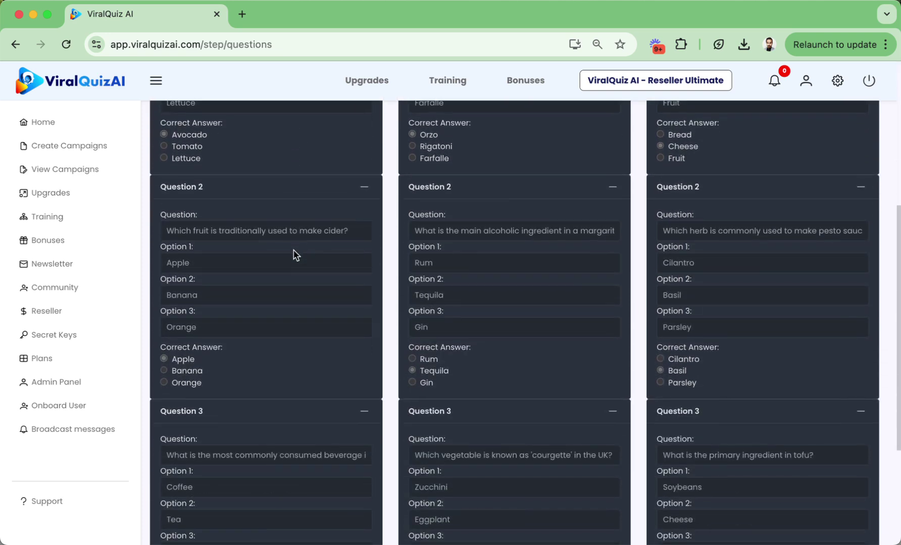
pyautogui.scroll(4, 295, 253)
pyautogui.scroll(1, 318, 235)
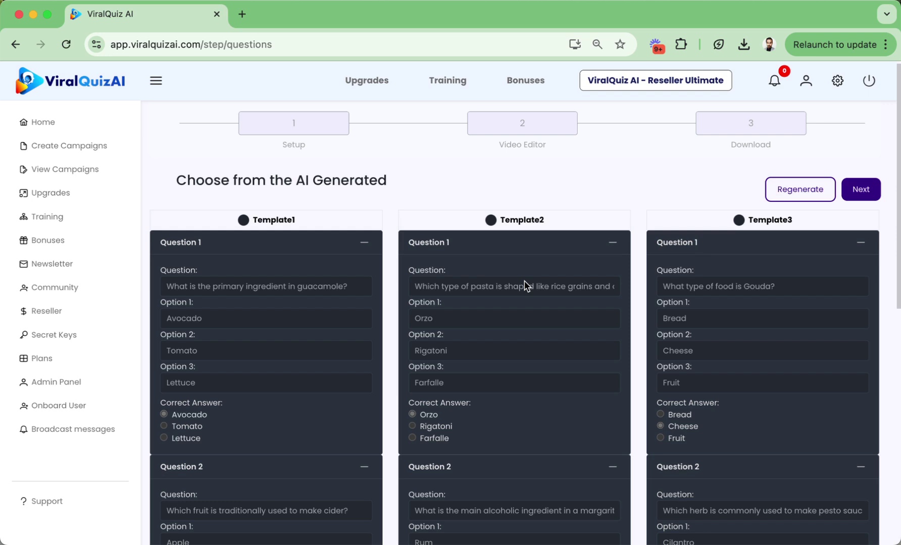
pyautogui.click(243, 220)
pyautogui.click(861, 190)
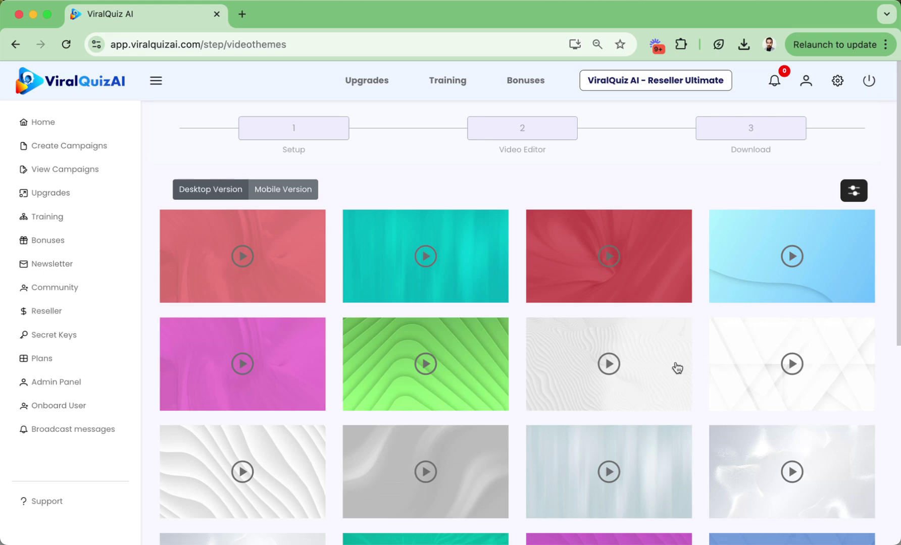
# Step: Compare the mobile and desktop video themes, then play the preview of the first desktop theme
pyautogui.click(305, 186)
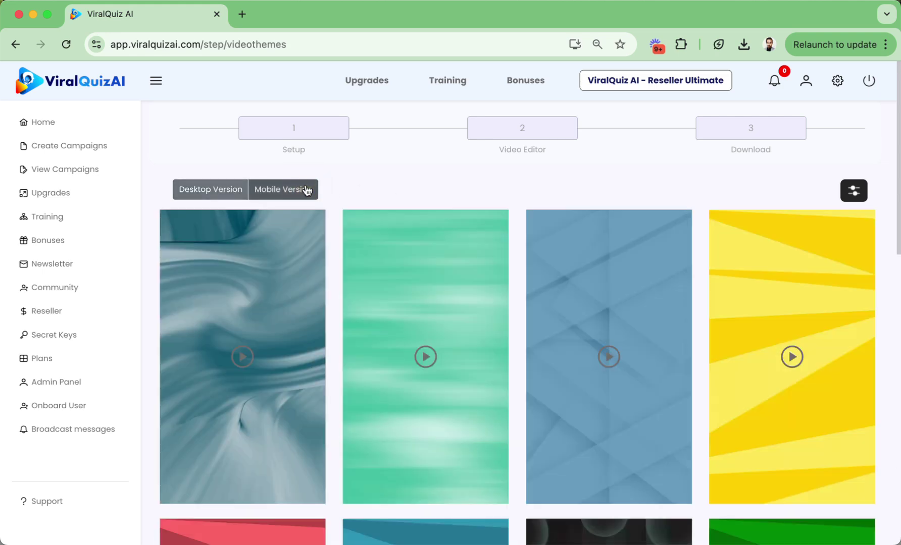
pyautogui.click(224, 194)
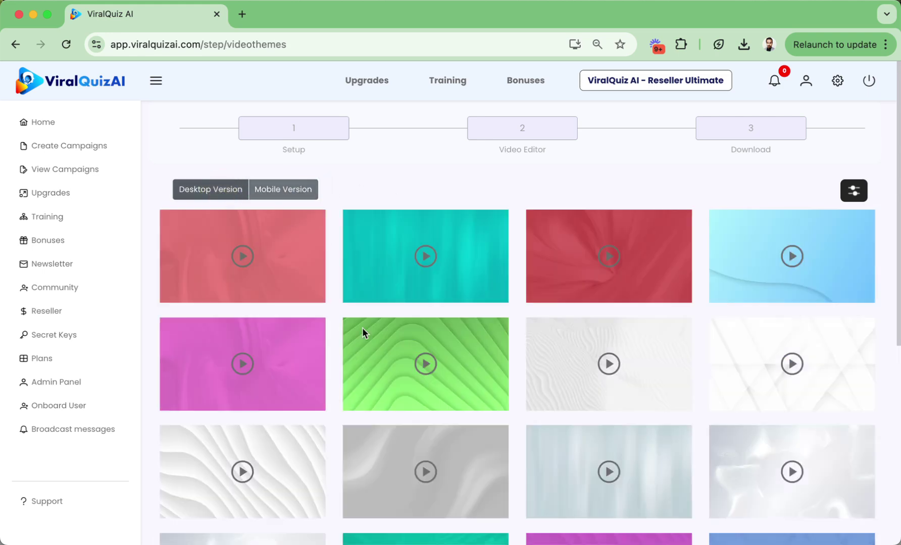
pyautogui.click(286, 248)
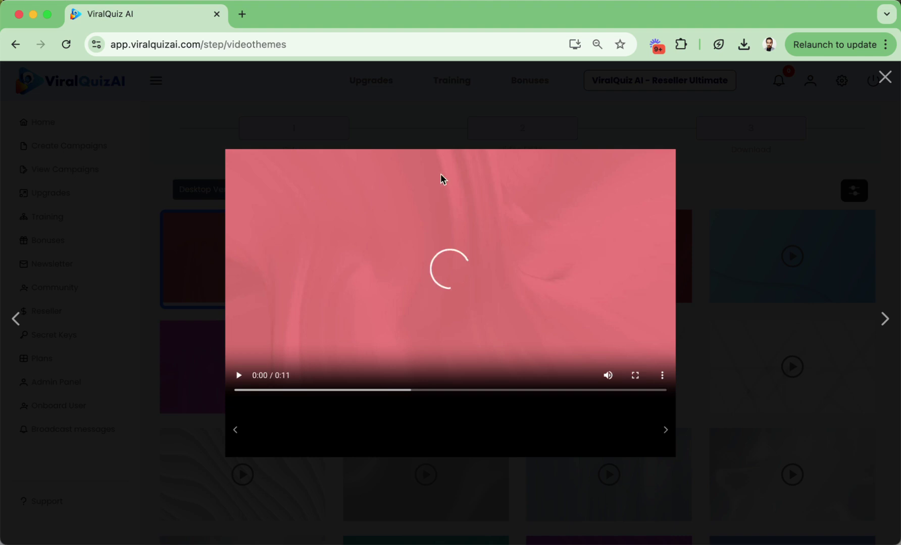
pyautogui.click(241, 375)
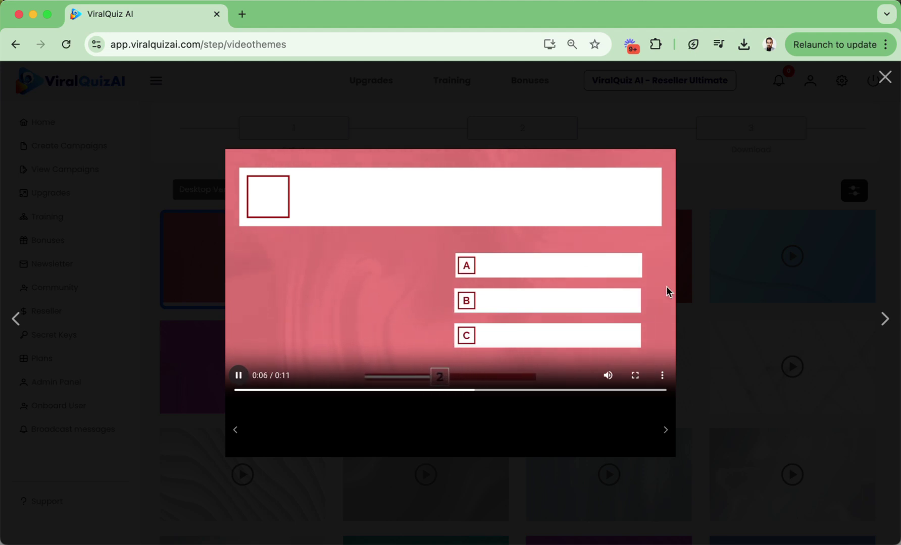
# Step: Play the previews of the teal, crimson, light blue, magenta and green desktop video themes
pyautogui.click(884, 318)
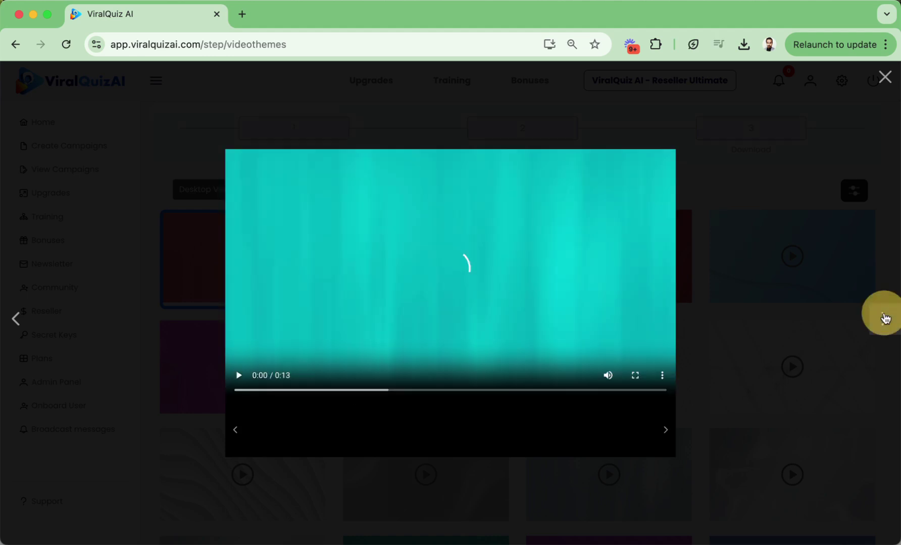
pyautogui.click(238, 375)
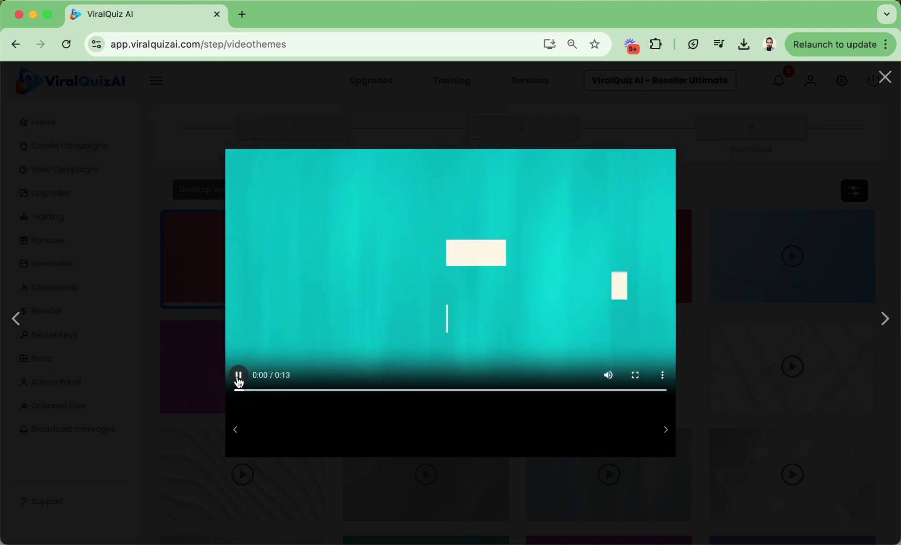
pyautogui.click(884, 319)
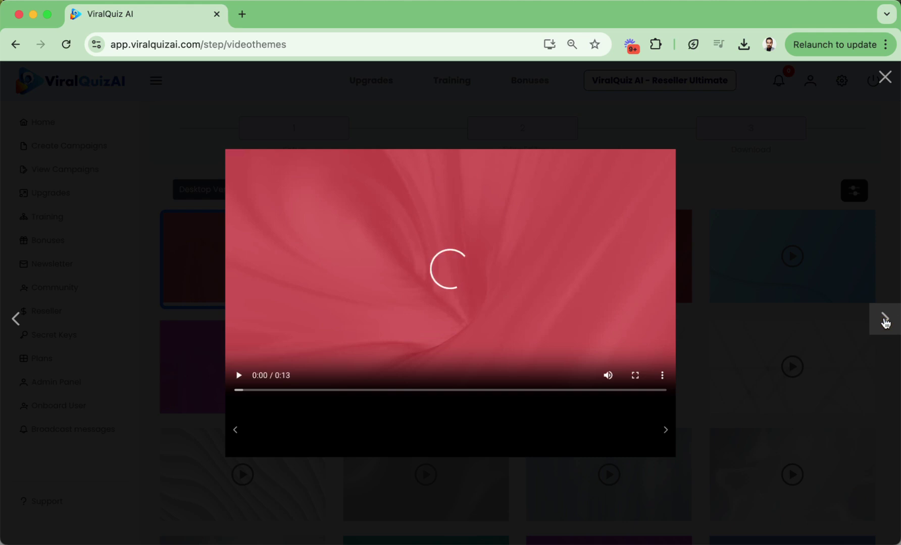
pyautogui.click(236, 375)
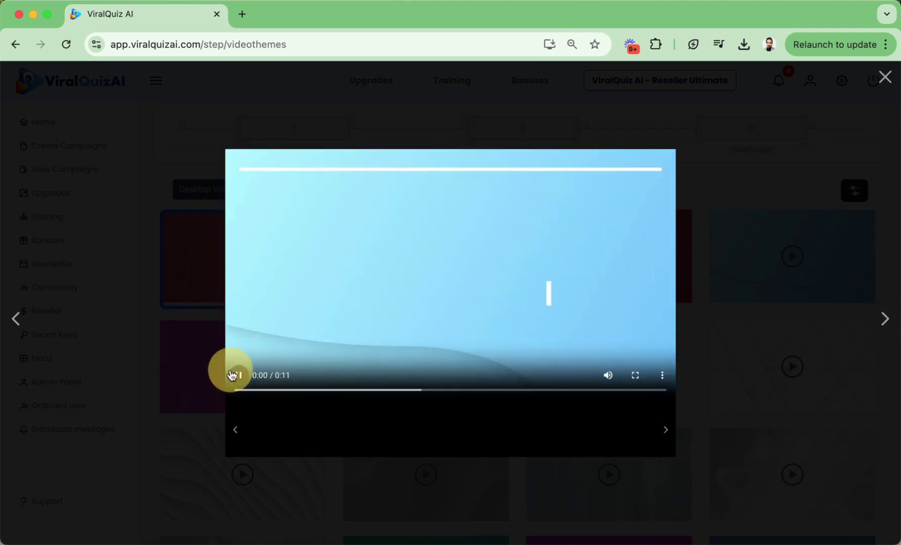
pyautogui.click(884, 319)
pyautogui.click(236, 375)
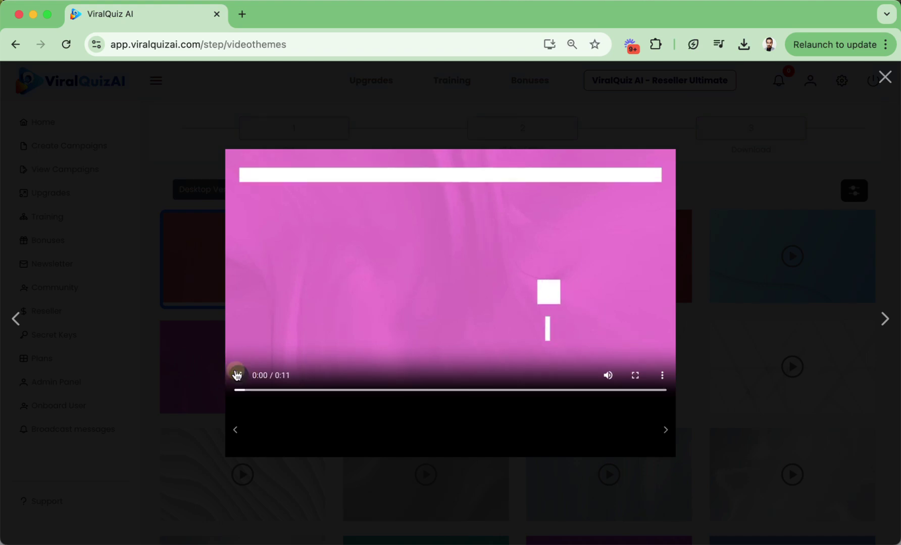
pyautogui.click(885, 319)
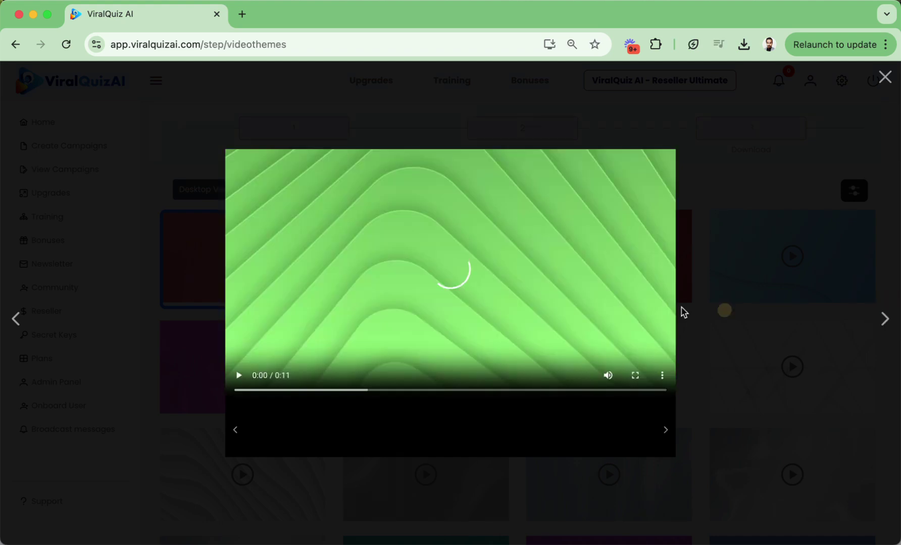
pyautogui.click(238, 375)
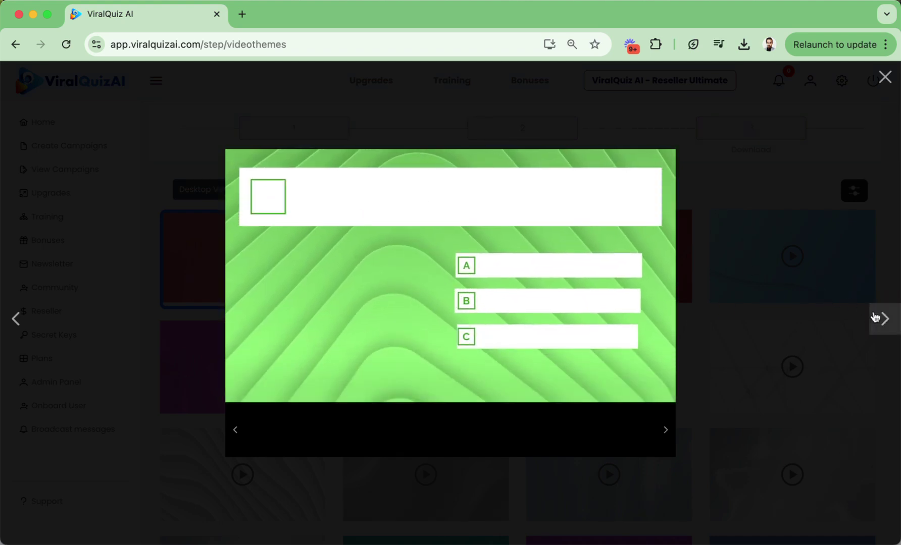
# Step: Play the previews of the rippled white, geometric white, curved white and plain gray desktop themes
pyautogui.click(883, 319)
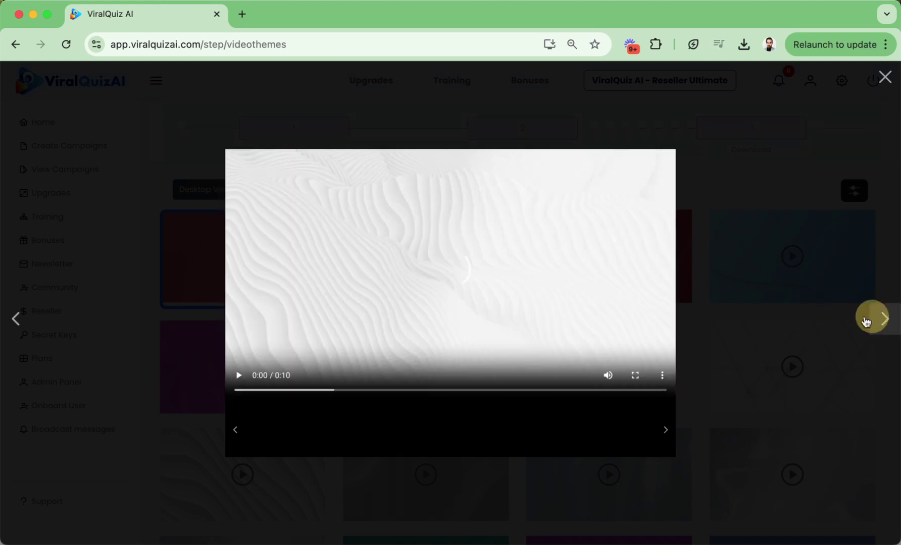
pyautogui.click(238, 375)
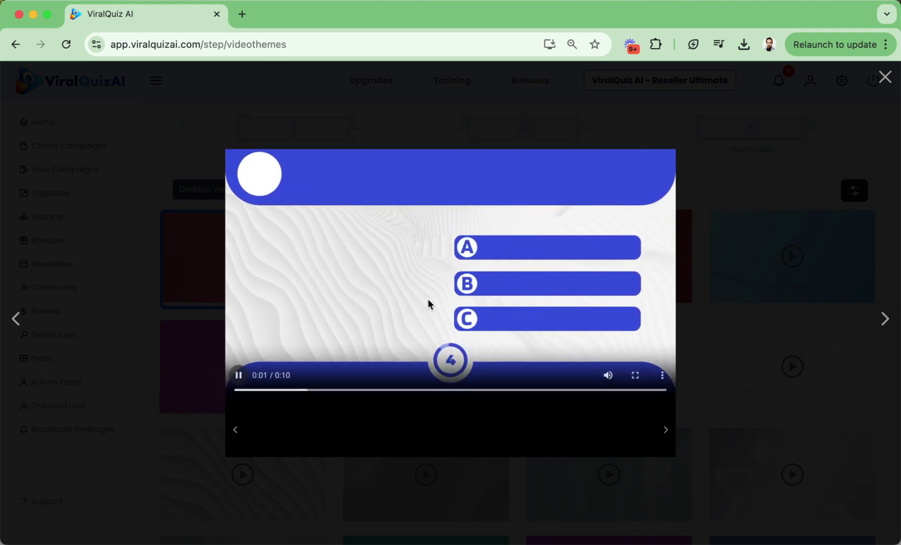
pyautogui.click(883, 318)
pyautogui.click(239, 376)
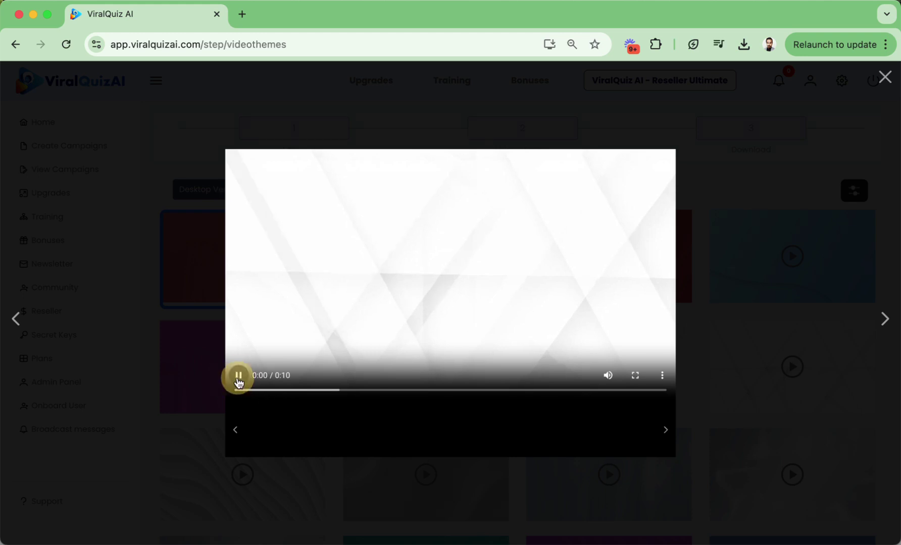
pyautogui.click(885, 319)
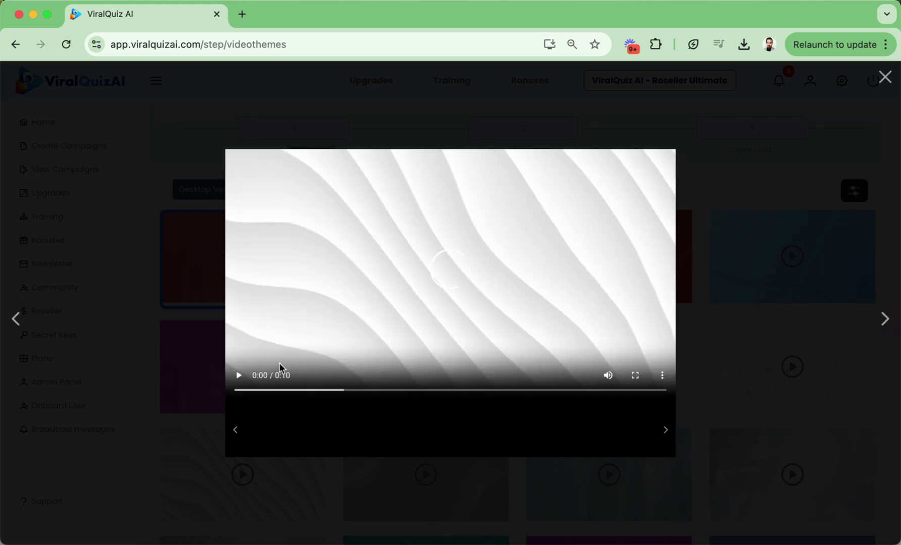
pyautogui.click(237, 377)
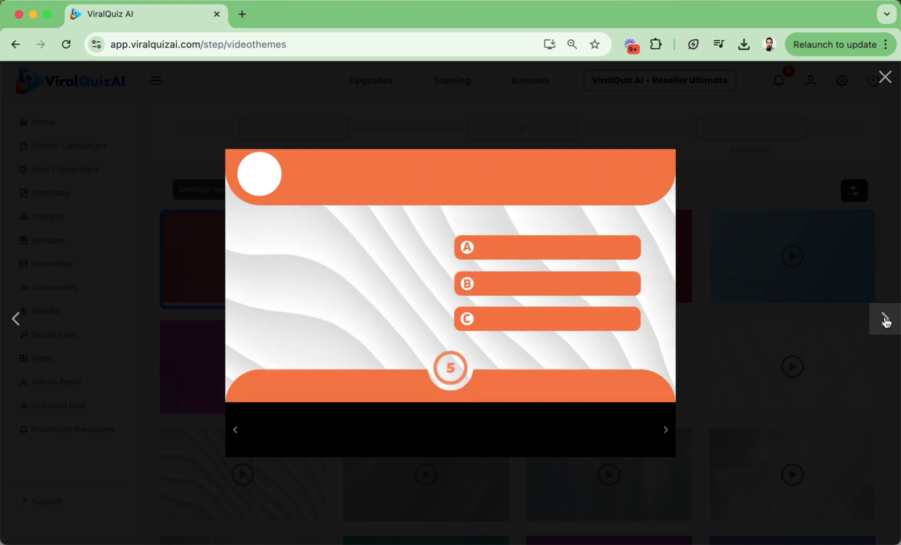
pyautogui.click(885, 319)
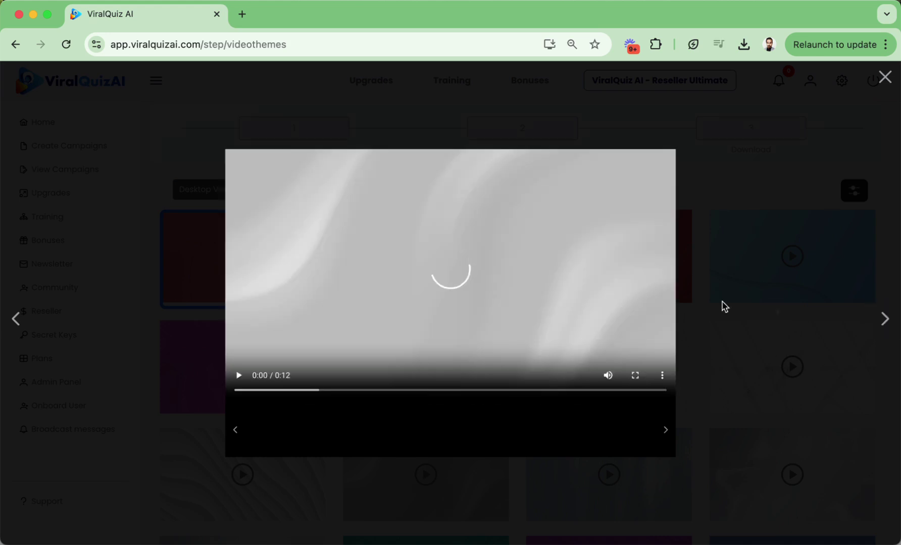
pyautogui.click(238, 376)
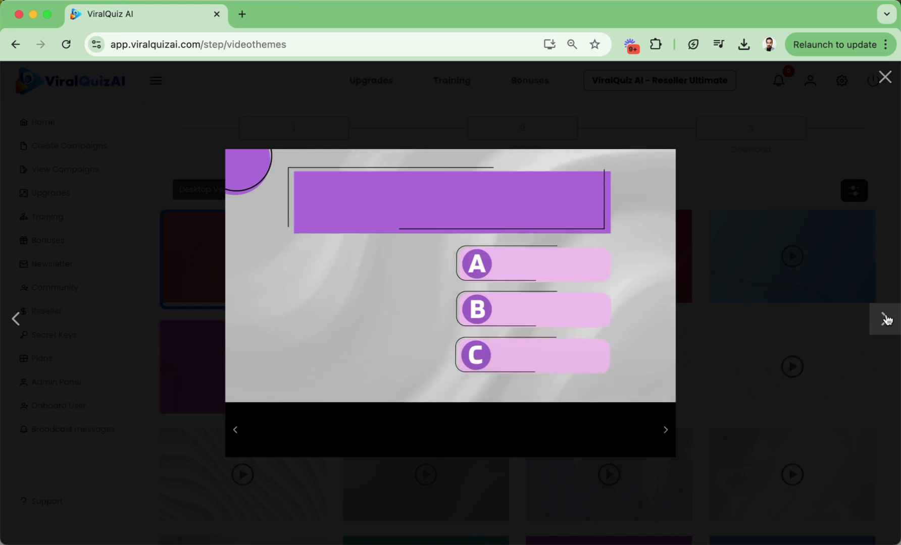
# Step: Play and pause the previews of the pale blue-gray and silver desktop themes, and return to the theme gallery
pyautogui.click(869, 319)
pyautogui.click(238, 375)
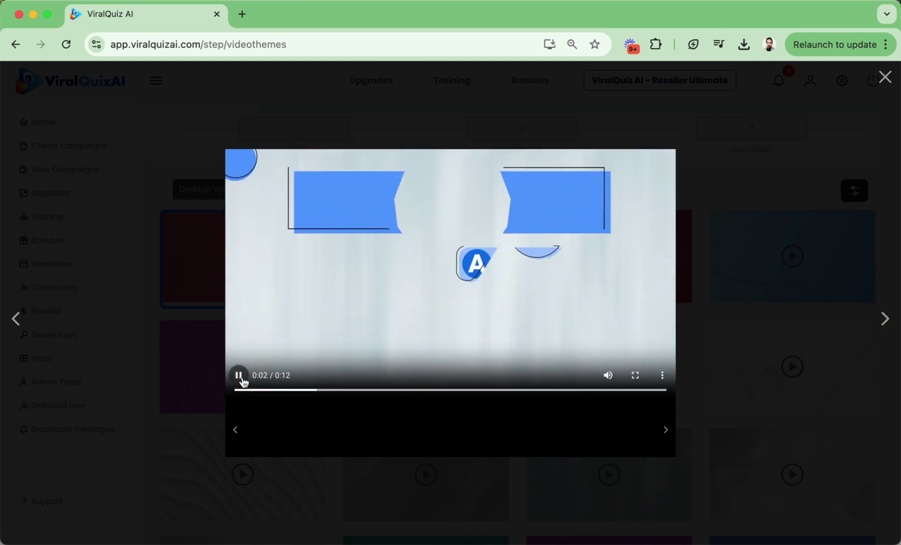
pyautogui.click(240, 378)
pyautogui.click(885, 319)
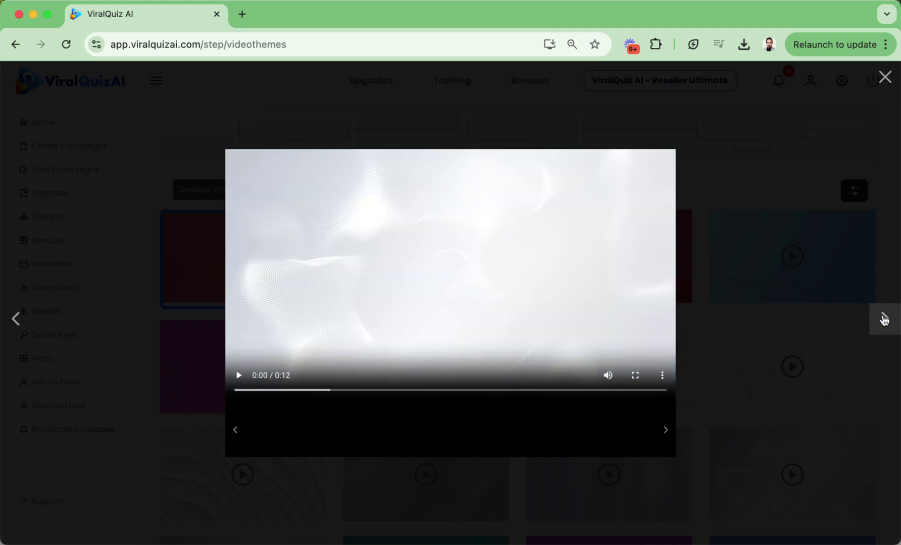
pyautogui.click(240, 375)
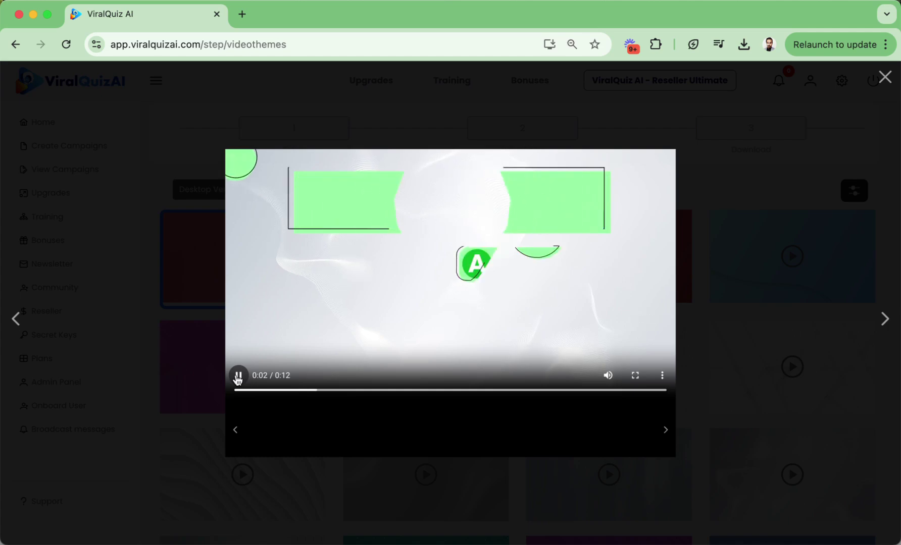
pyautogui.click(239, 376)
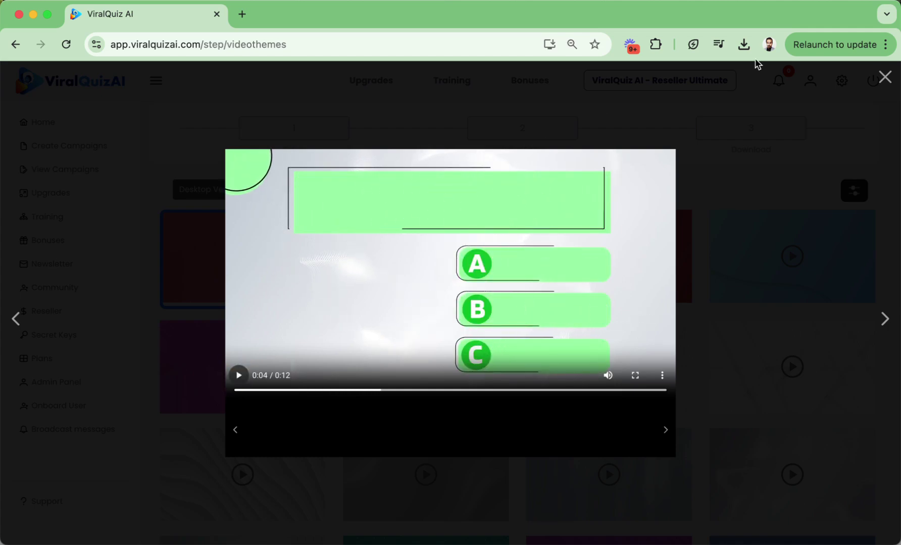
pyautogui.click(885, 77)
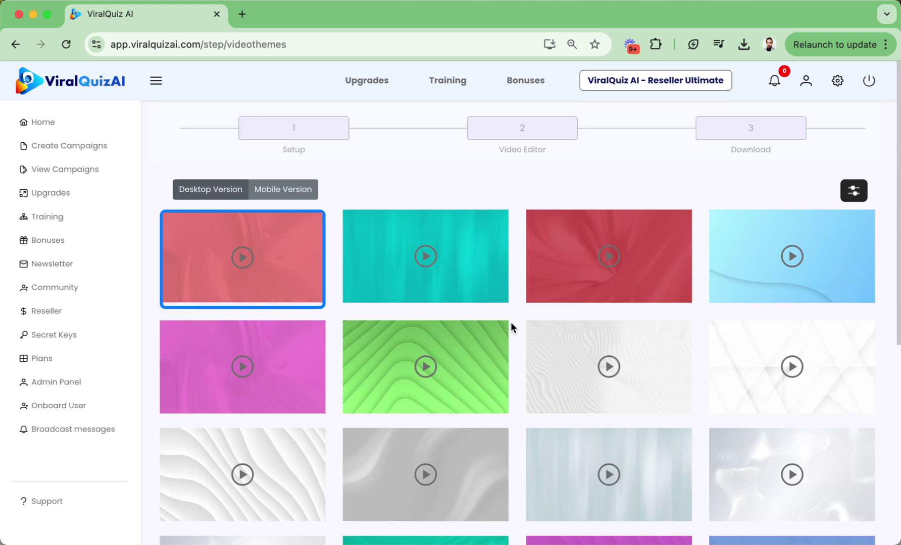
# Step: Switch to the mobile video themes and try to play the preview of the first theme
pyautogui.click(281, 201)
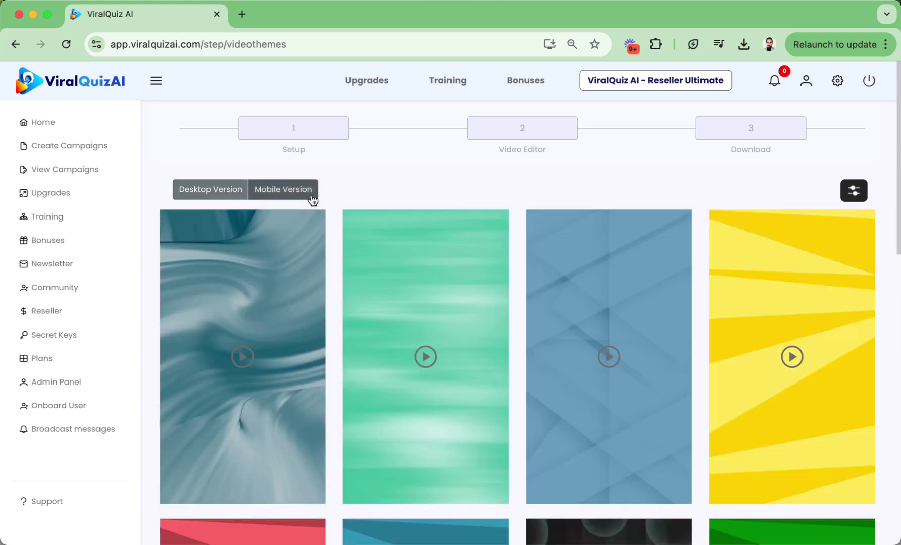
pyautogui.click(278, 312)
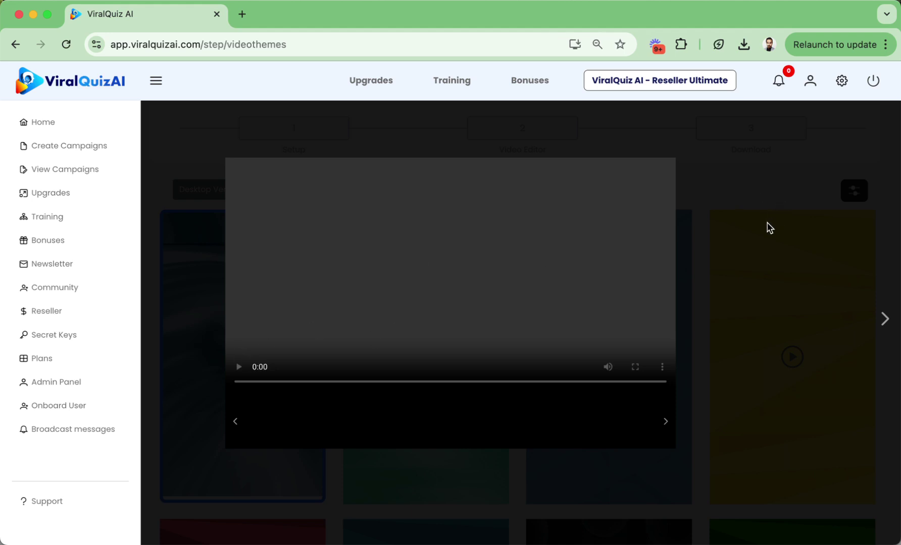
pyautogui.click(237, 370)
pyautogui.click(730, 253)
pyautogui.click(666, 424)
pyautogui.click(885, 323)
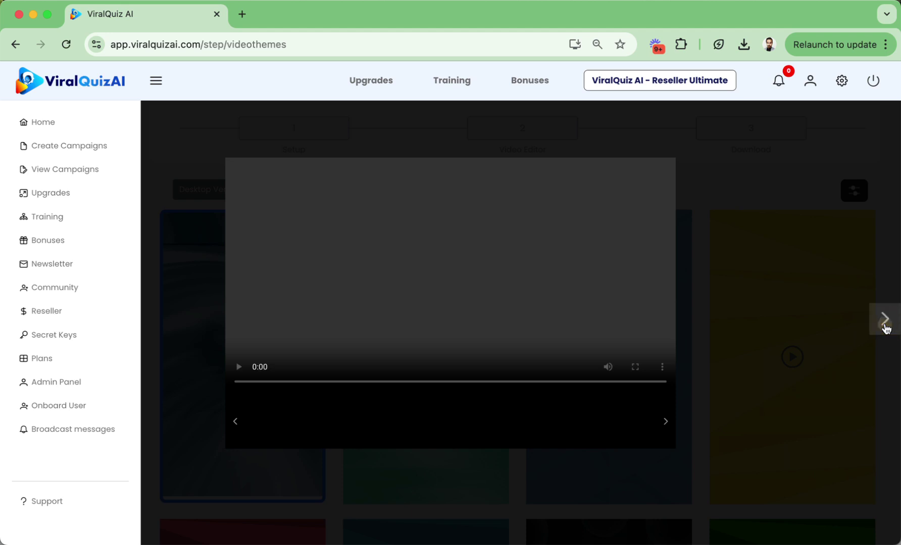
pyautogui.click(886, 328)
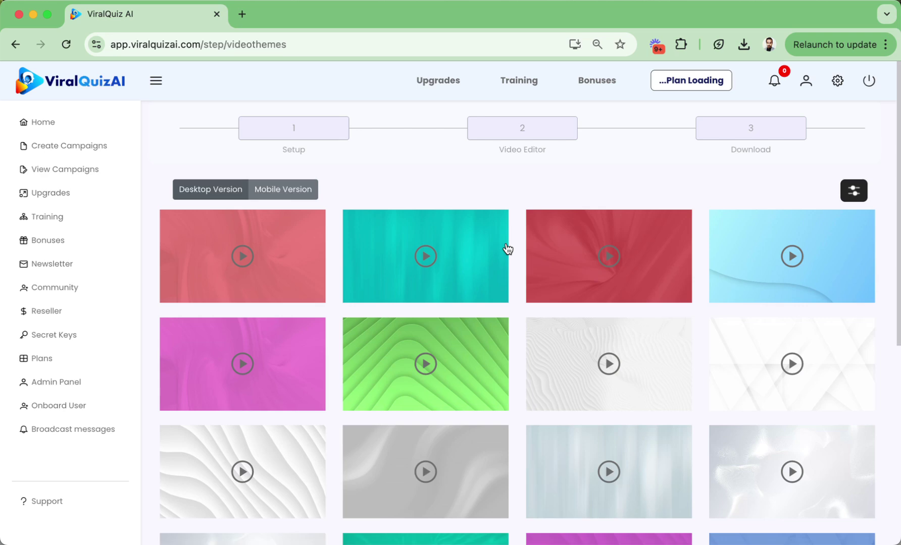
# Step: Show the mobile video themes again and preview the mint green, blue geometric and yellow striped themes
pyautogui.click(282, 187)
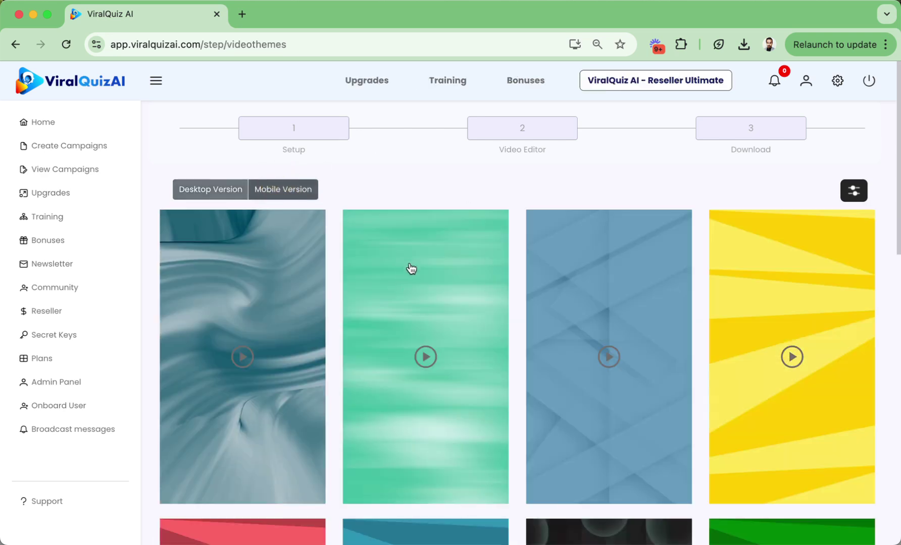
pyautogui.click(410, 265)
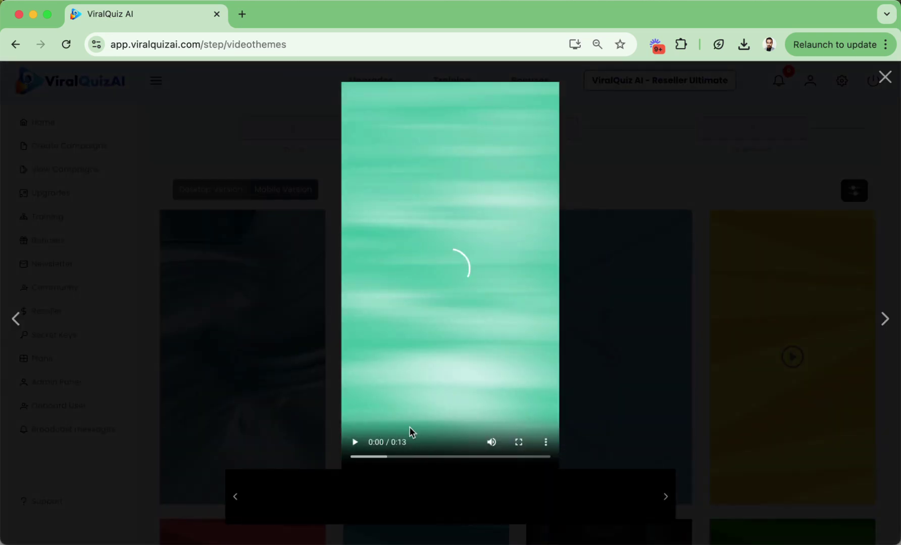
pyautogui.click(355, 443)
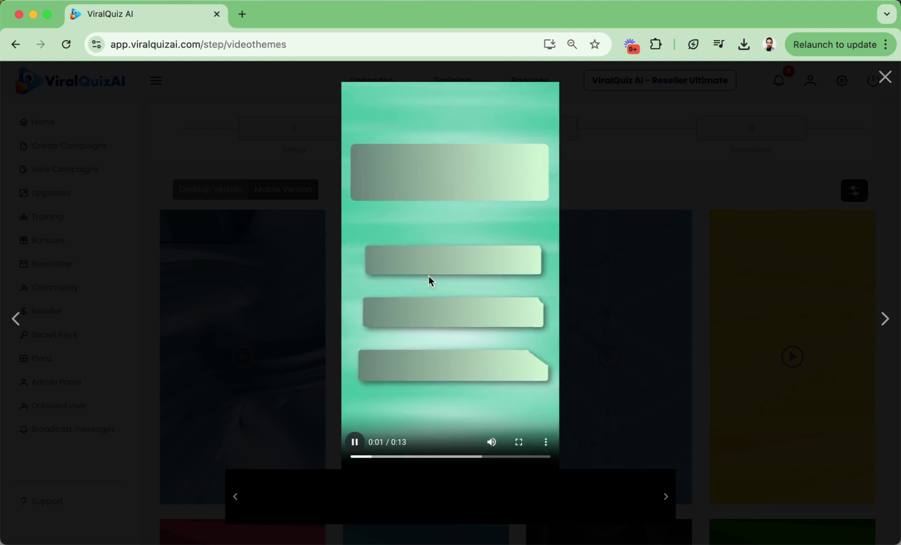
pyautogui.click(885, 319)
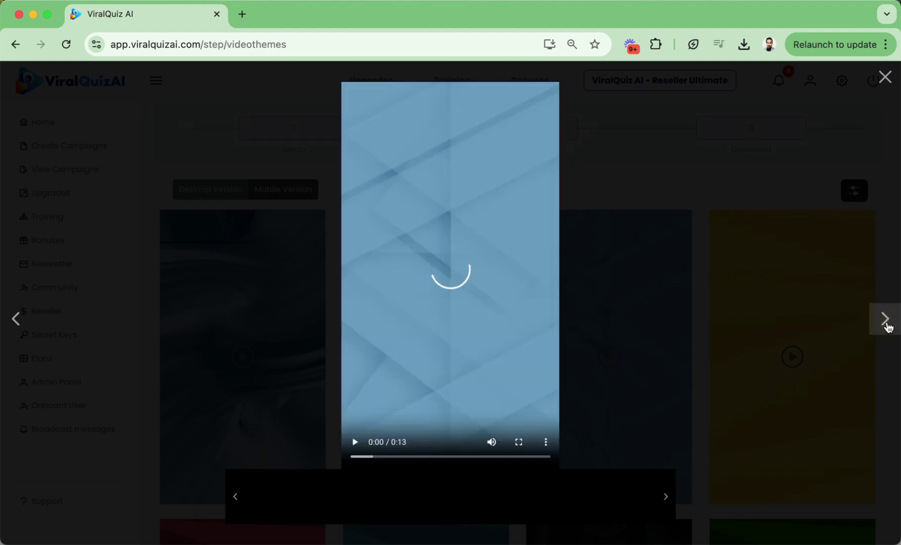
pyautogui.click(352, 443)
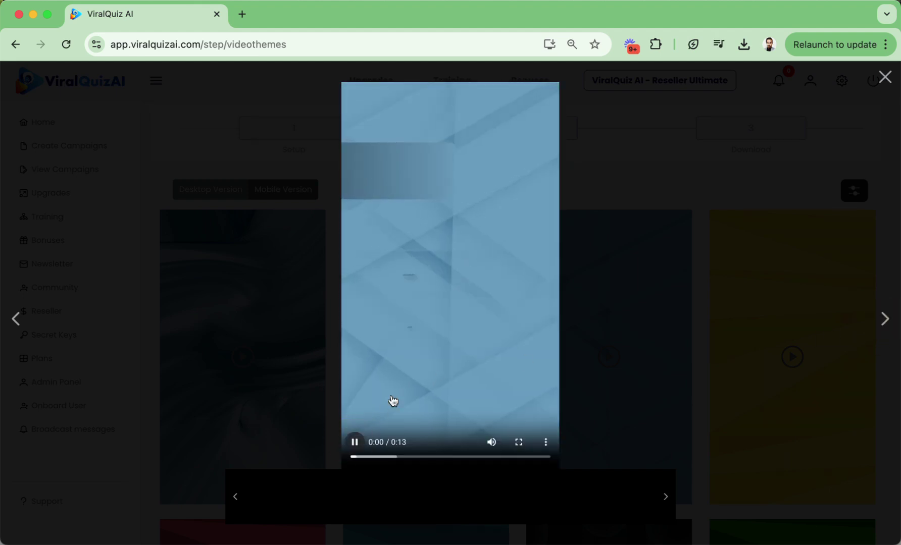
pyautogui.click(885, 319)
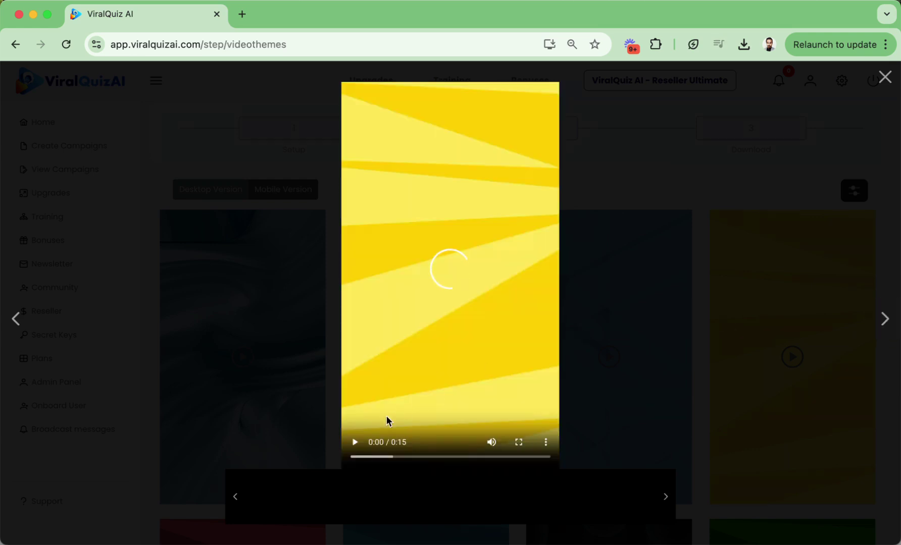
# Step: Preview the red striped, blue striped, dark bubble and green striped mobile themes
pyautogui.click(885, 320)
pyautogui.click(355, 441)
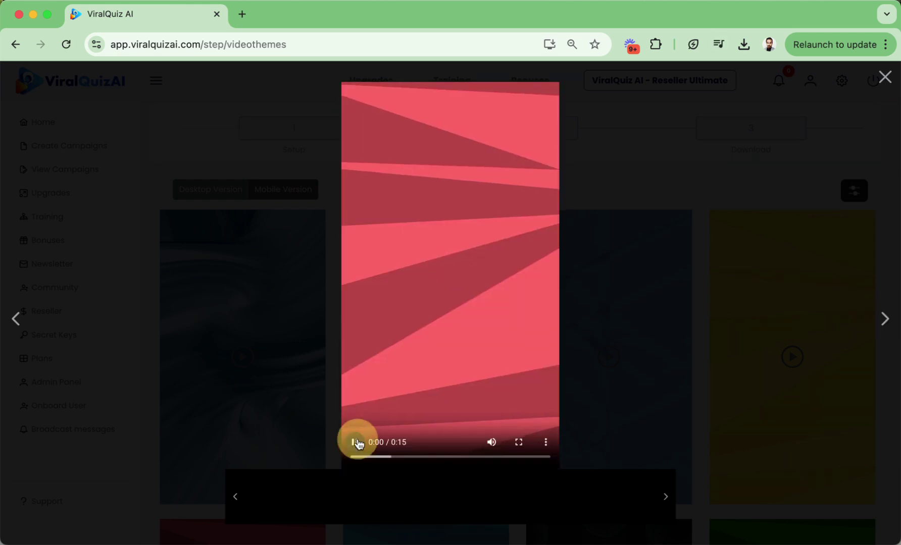
pyautogui.click(881, 321)
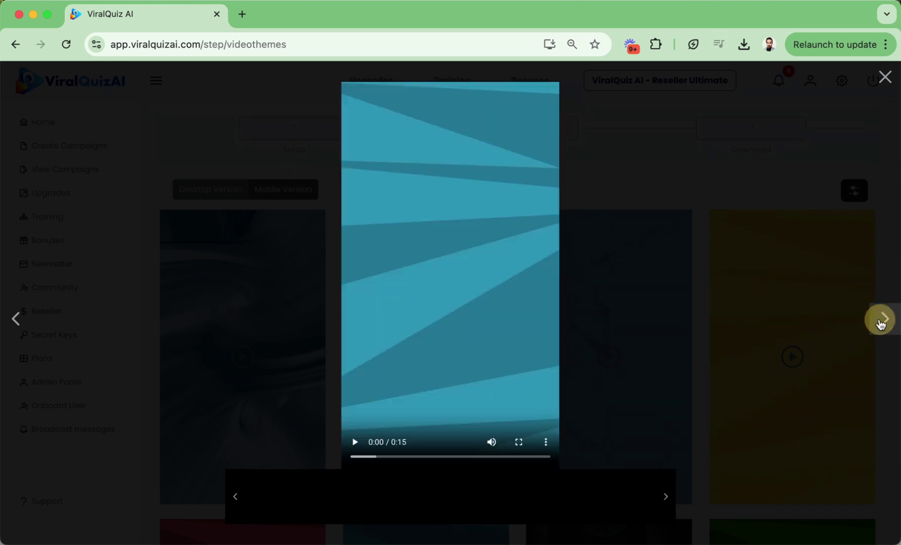
pyautogui.click(353, 443)
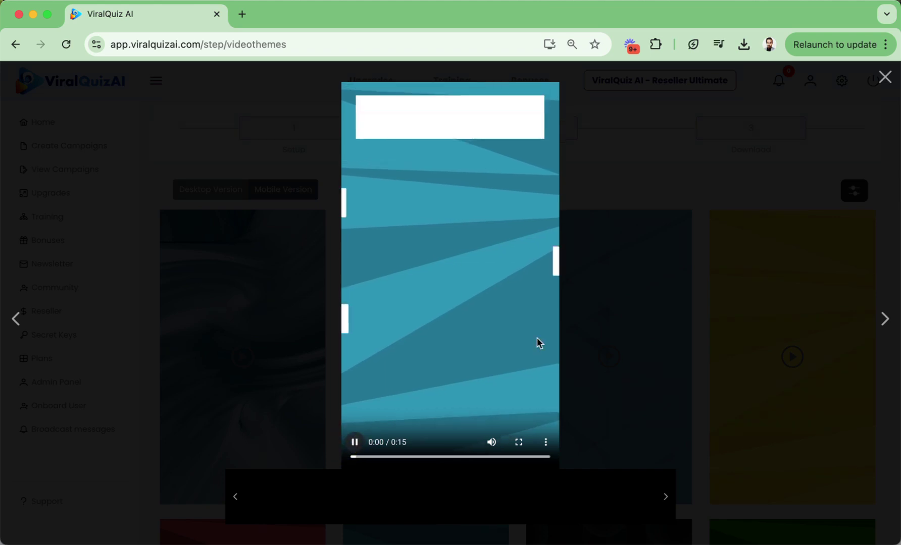
pyautogui.click(885, 320)
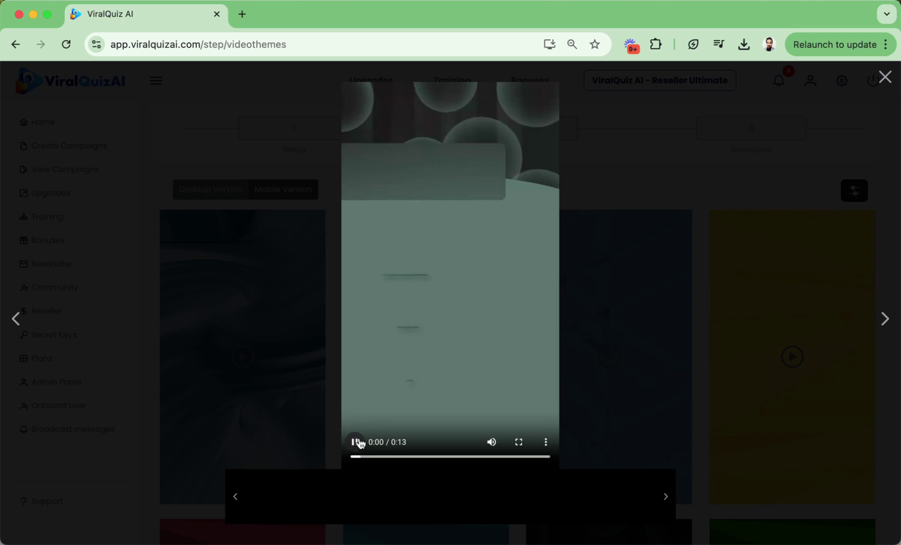
pyautogui.click(883, 318)
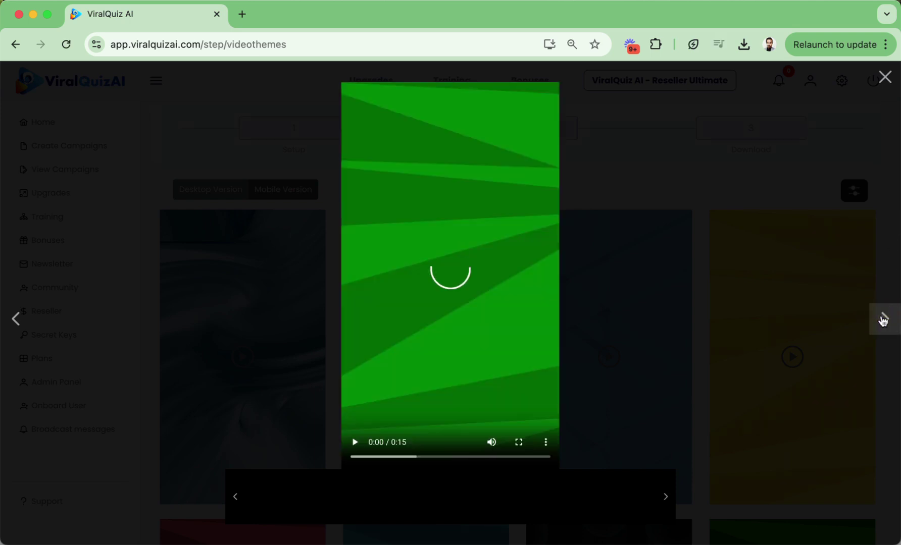
pyautogui.click(356, 442)
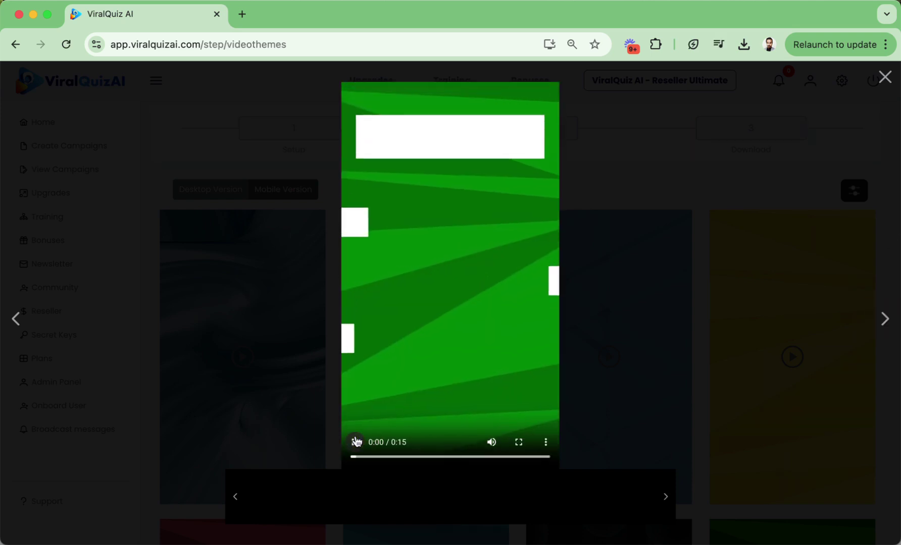
# Step: Preview the purple striped and silver wave mobile themes, and return to the theme gallery
pyautogui.click(885, 319)
pyautogui.click(356, 441)
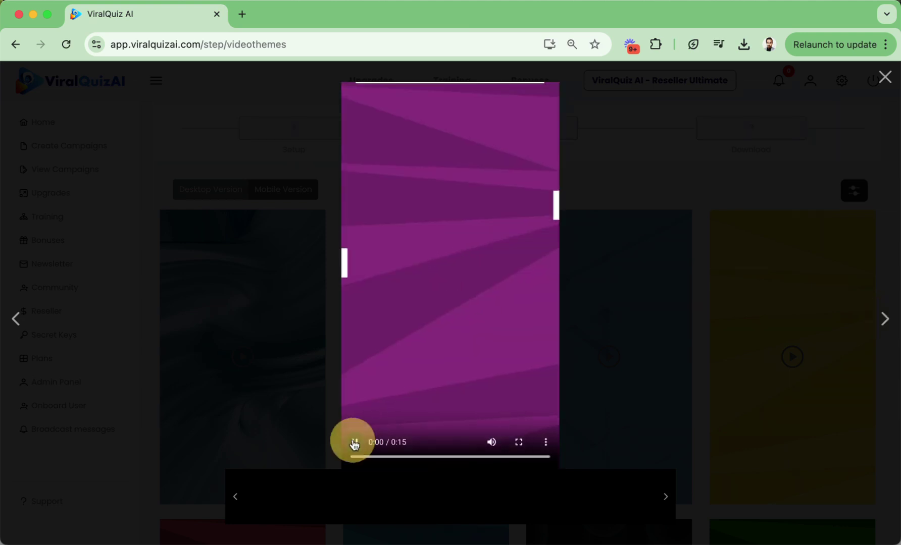
pyautogui.click(884, 319)
pyautogui.click(354, 441)
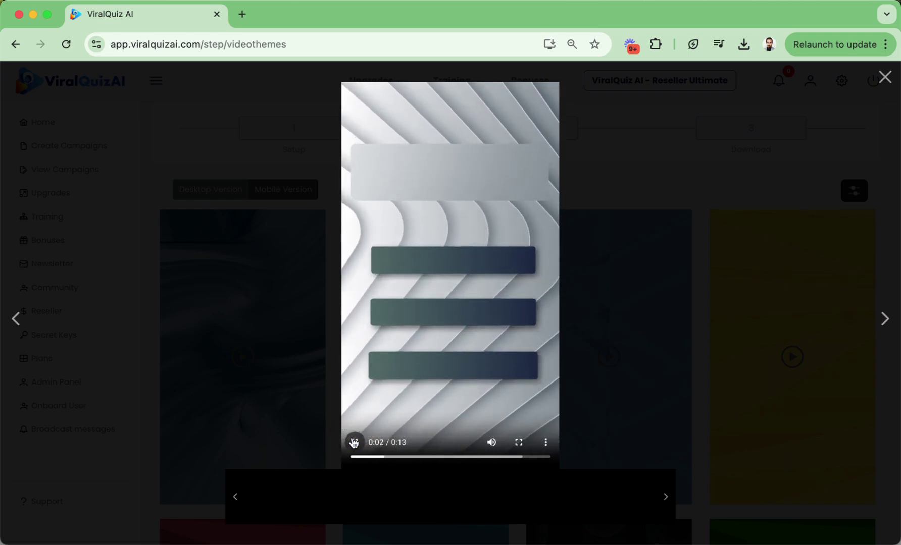
pyautogui.click(886, 79)
# Step: Choose the silver wave mobile theme for the video and continue to the editor
pyautogui.scroll(-3, 588, 217)
pyautogui.scroll(-8, 591, 214)
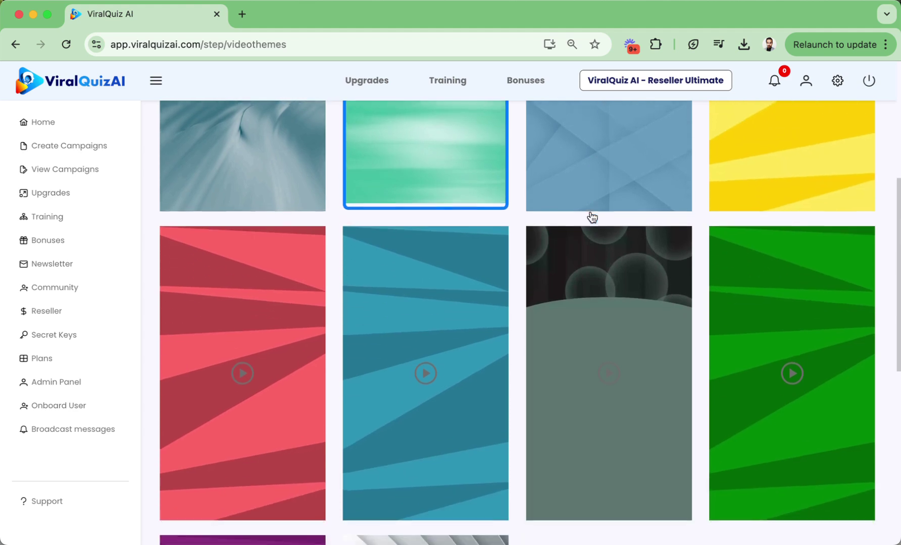
pyautogui.scroll(-1, 590, 211)
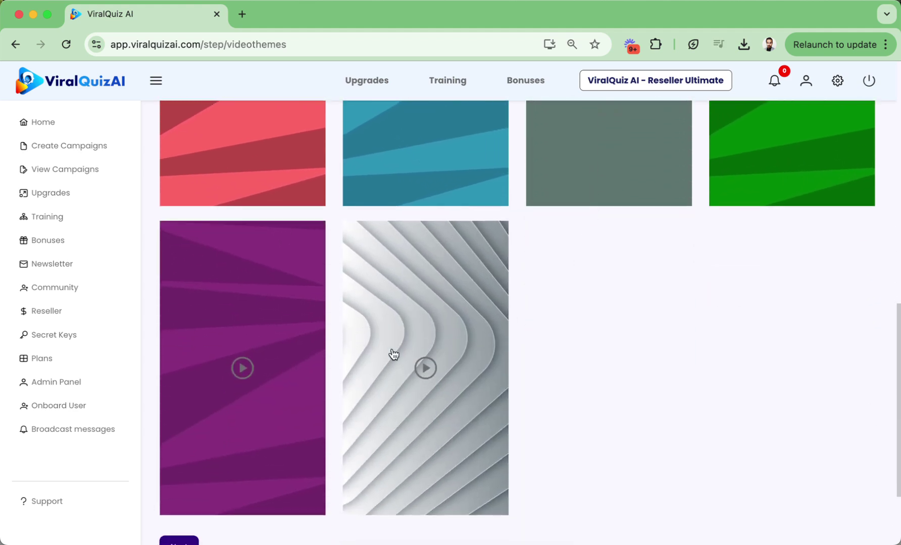
pyautogui.scroll(12, 486, 312)
pyautogui.scroll(-9, 487, 312)
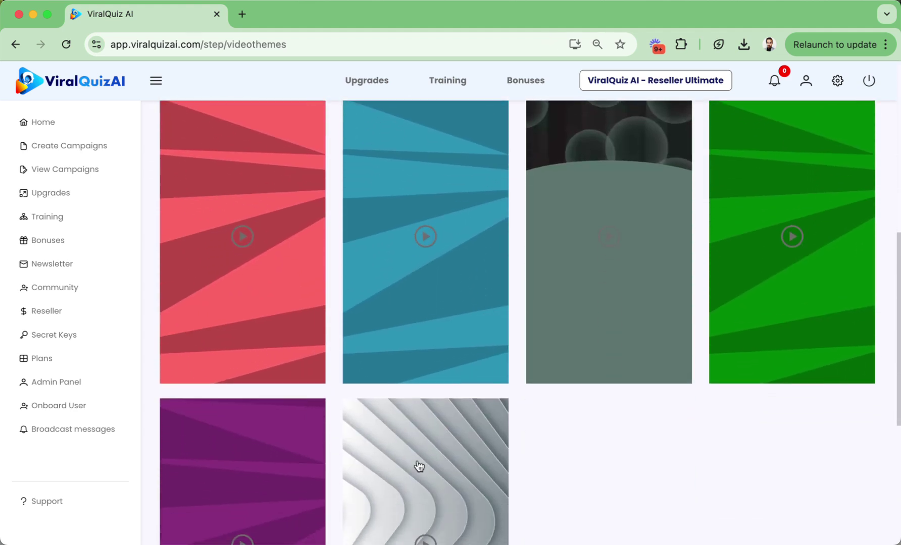
pyautogui.click(419, 466)
pyautogui.scroll(-5, 419, 465)
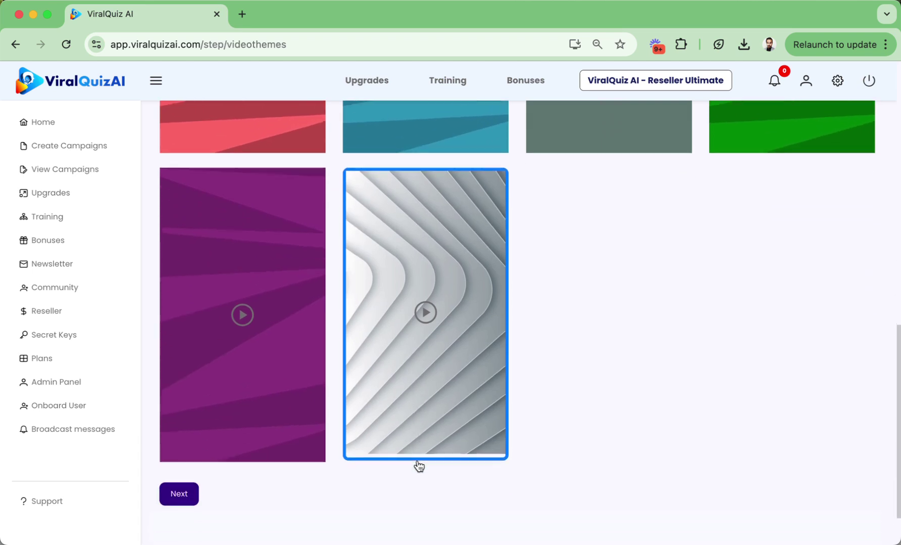
pyautogui.click(180, 449)
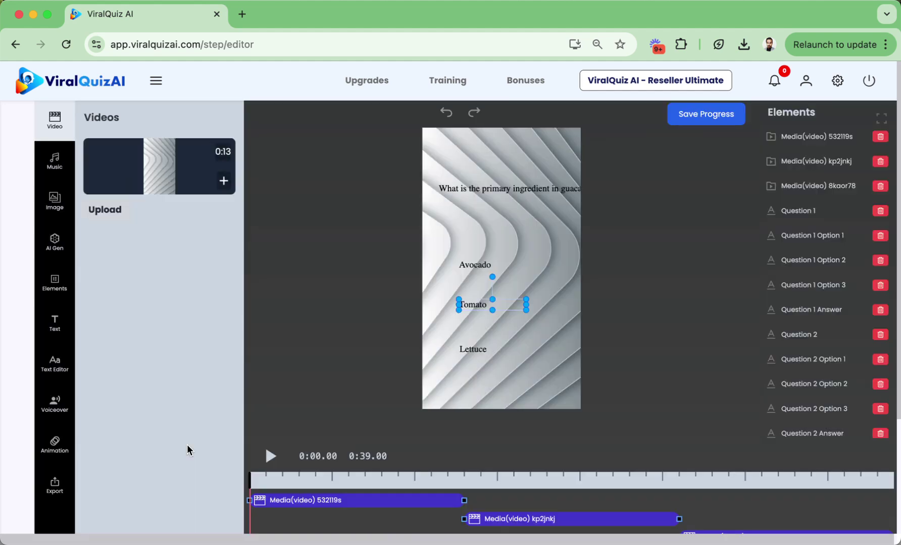
# Step: Play the video to about 0:01.85 and fit the guacamole question text inside its box on two lines
pyautogui.click(271, 458)
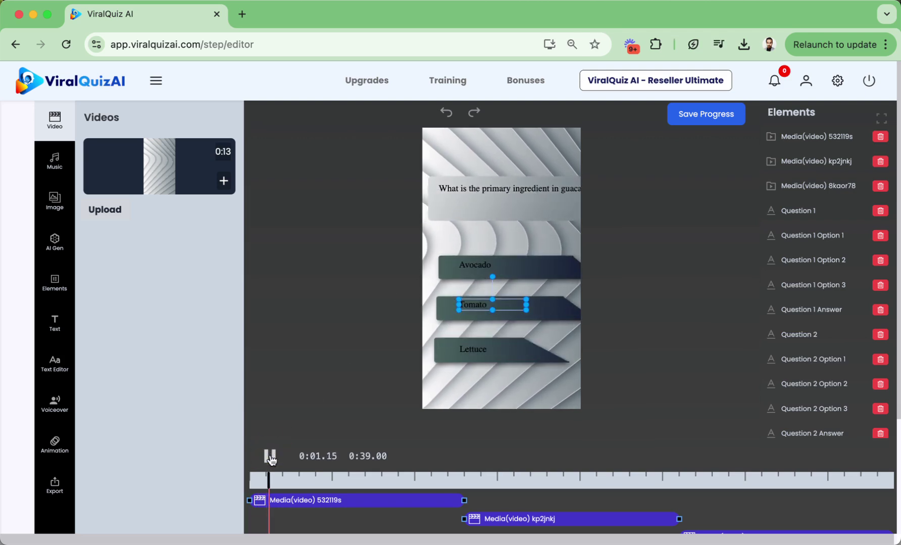
pyautogui.click(271, 458)
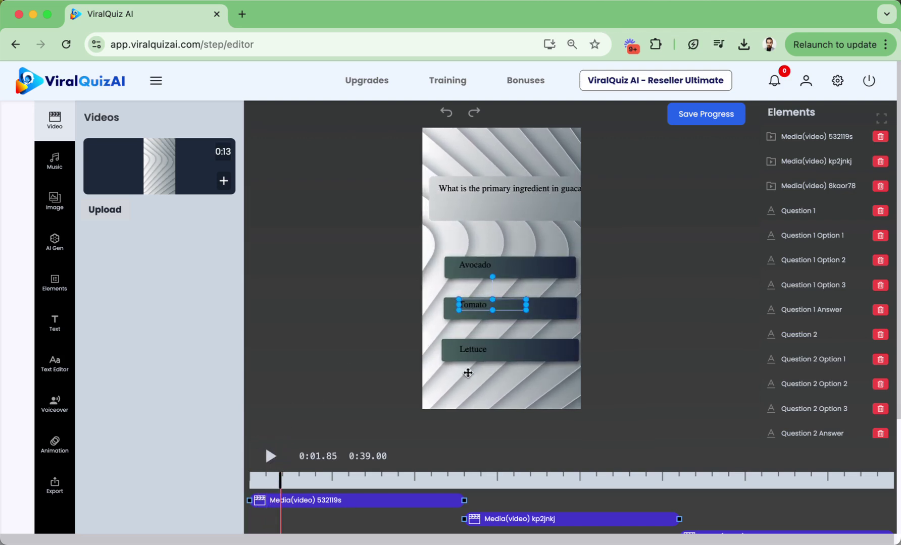
pyautogui.click(511, 190)
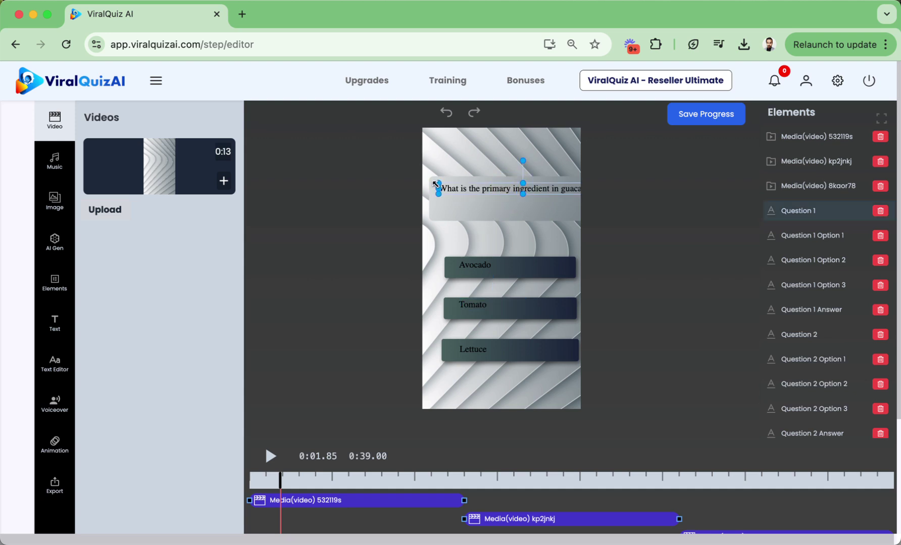
pyautogui.moveTo(438, 190); pyautogui.dragTo(457, 196)
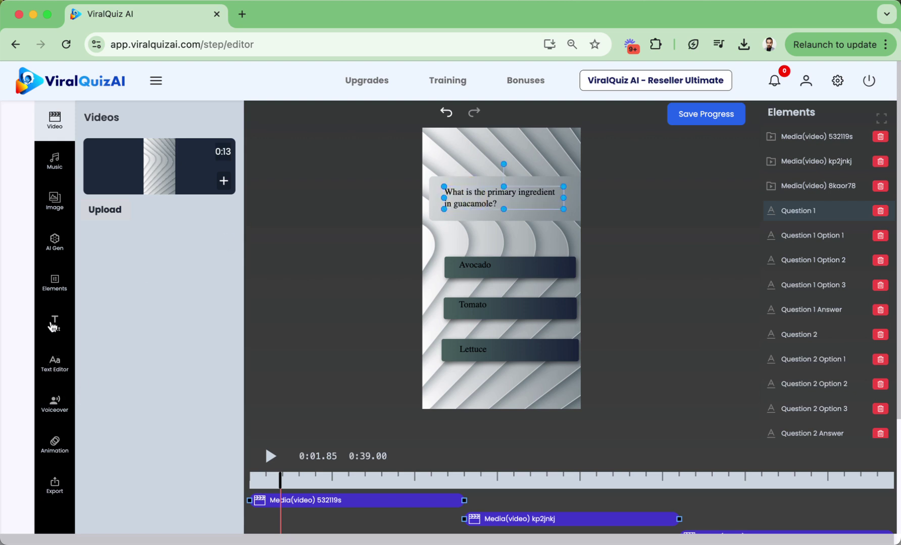
# Step: Apply the Cursive font to the guacamole question text
pyautogui.click(53, 325)
pyautogui.click(49, 362)
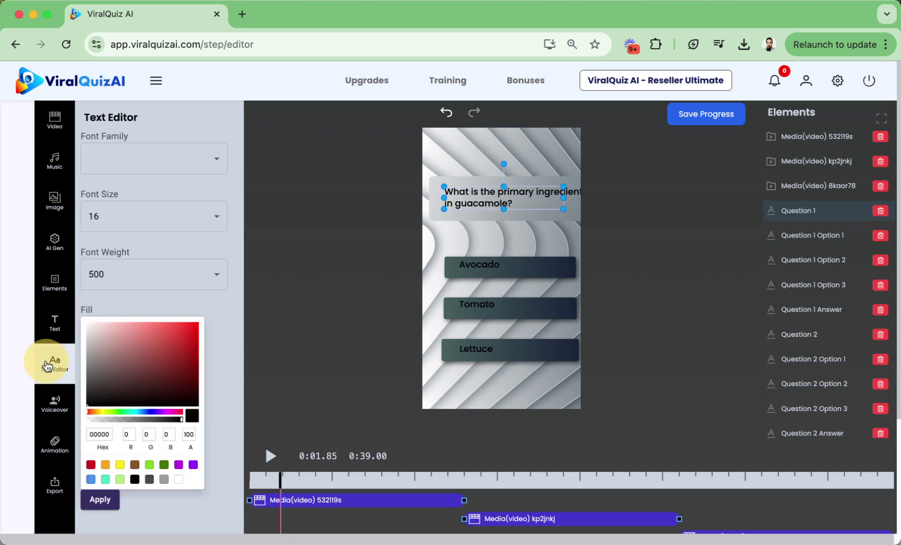
pyautogui.click(148, 165)
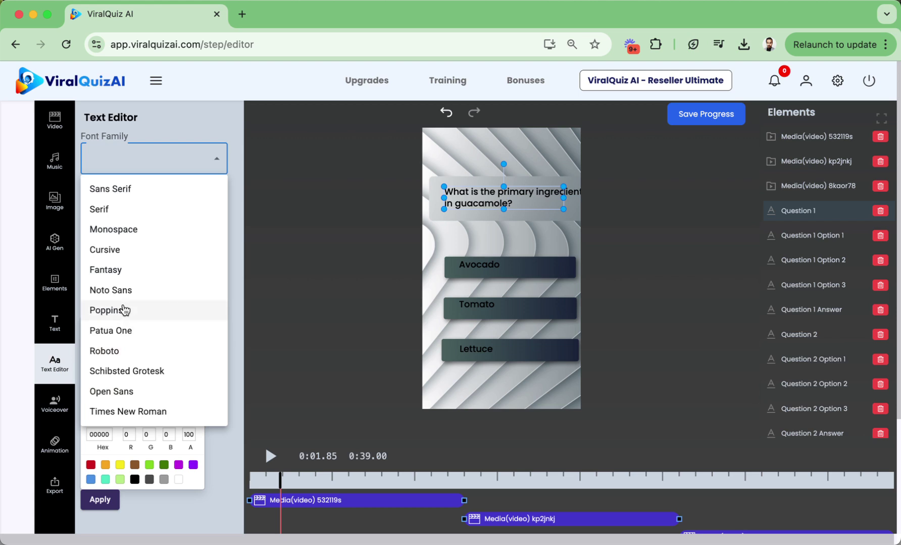
pyautogui.click(123, 311)
pyautogui.click(154, 159)
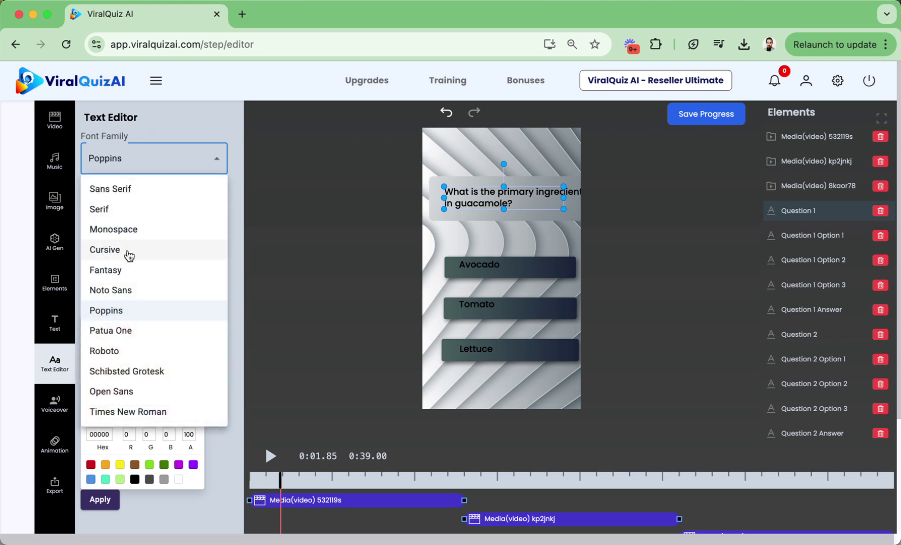
pyautogui.click(125, 253)
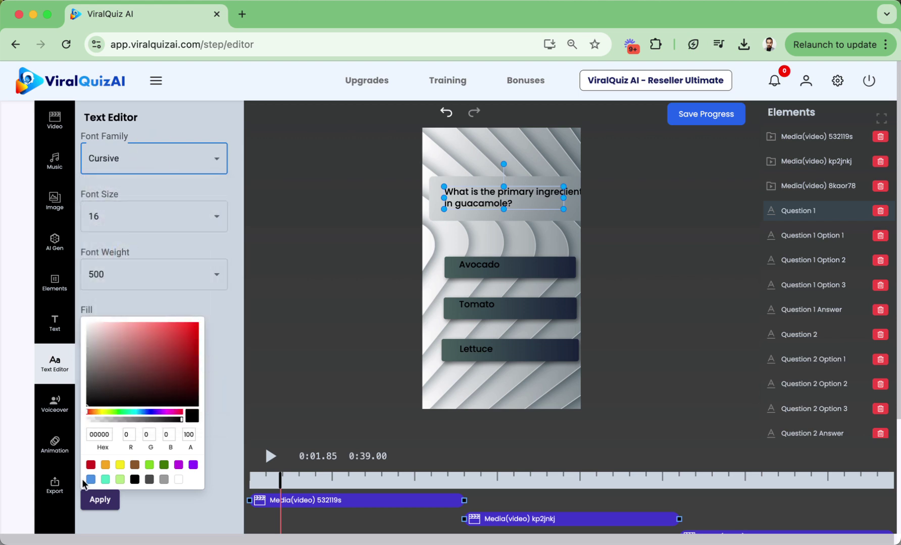
pyautogui.click(95, 499)
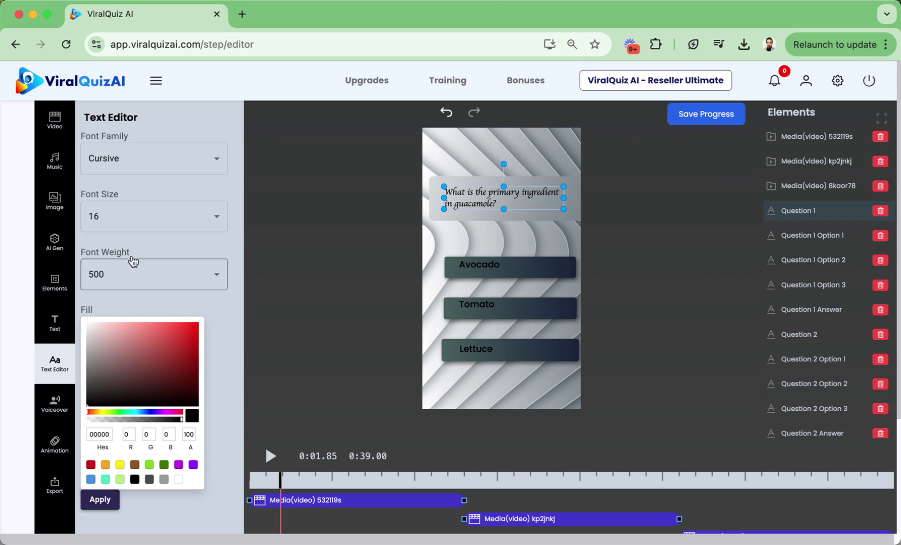
# Step: Set the guacamole question text's font to Poppins
pyautogui.click(152, 174)
pyautogui.click(121, 312)
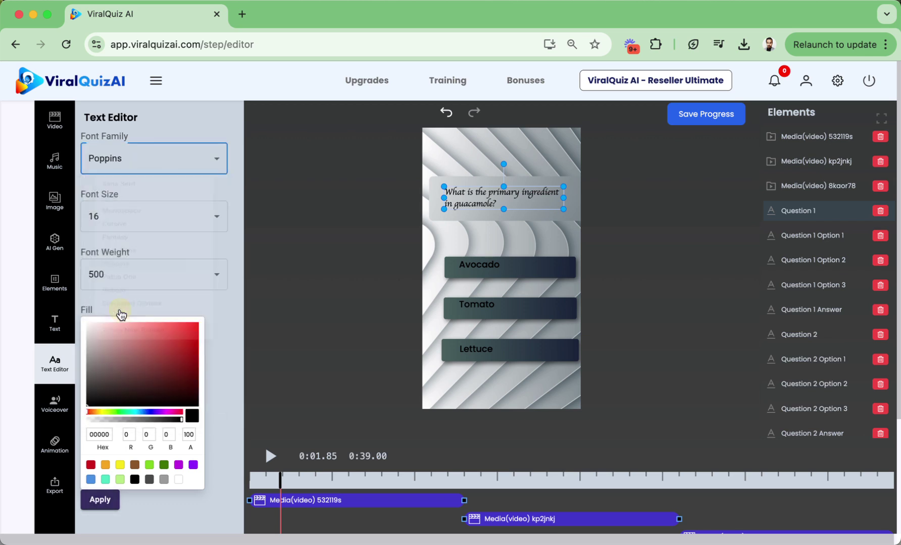
pyautogui.click(96, 499)
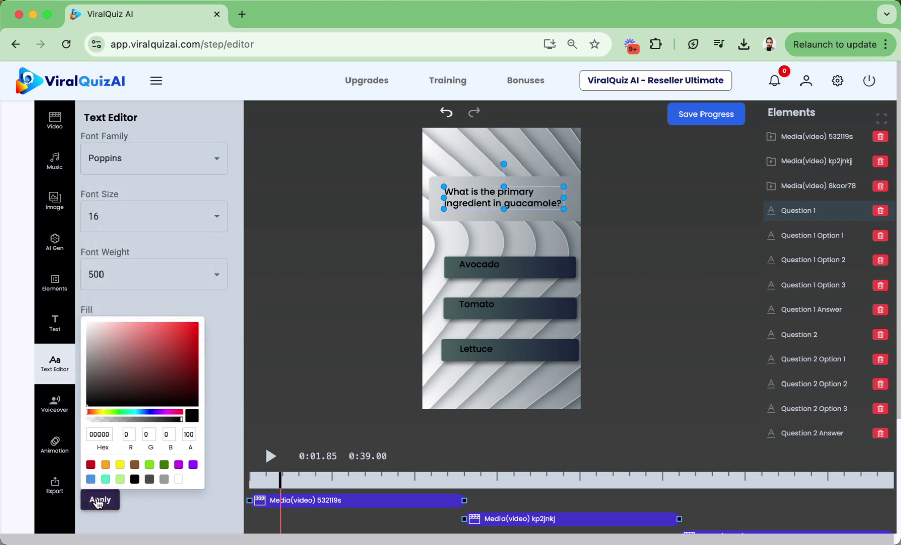
# Step: Color the Avocado and Tomato options yellow and the Lettuce option white
pyautogui.click(490, 268)
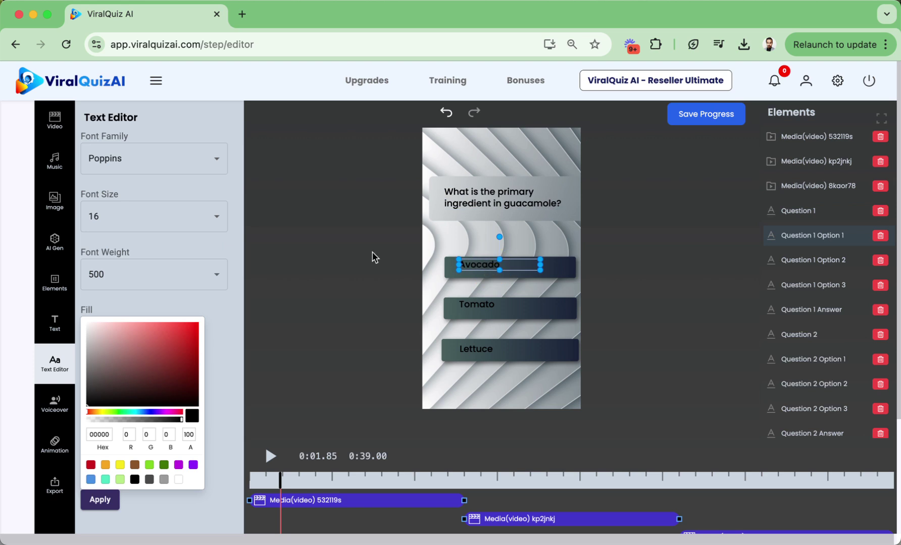
pyautogui.click(119, 465)
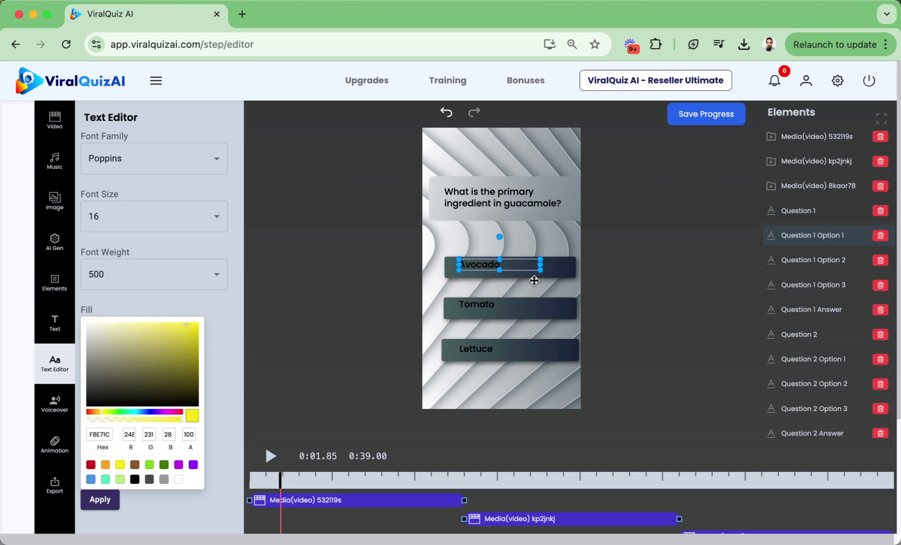
pyautogui.click(96, 499)
pyautogui.click(460, 310)
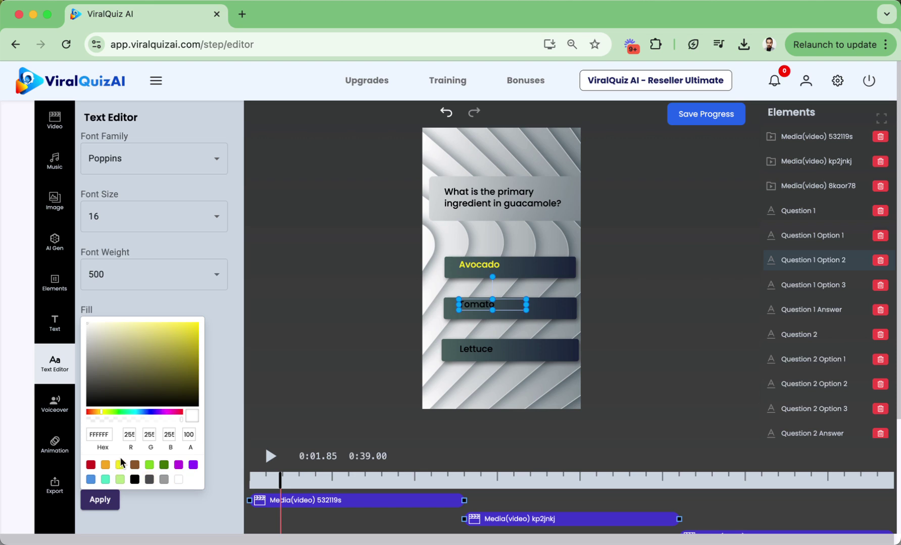
pyautogui.click(104, 499)
pyautogui.click(464, 349)
pyautogui.click(178, 479)
pyautogui.click(100, 499)
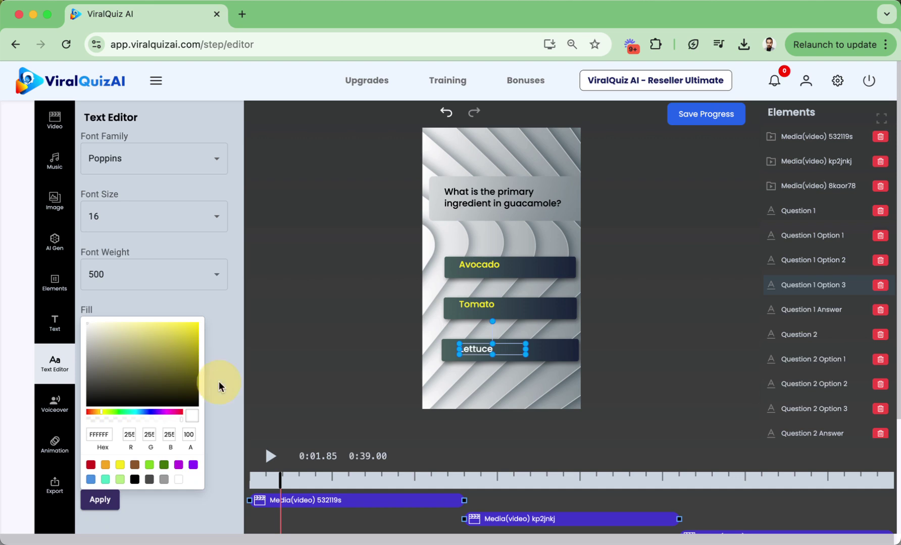
# Step: Try a purple 9013FE fill on the question text, and settle on dark gray with RGB 74, 74, 74
pyautogui.click(464, 206)
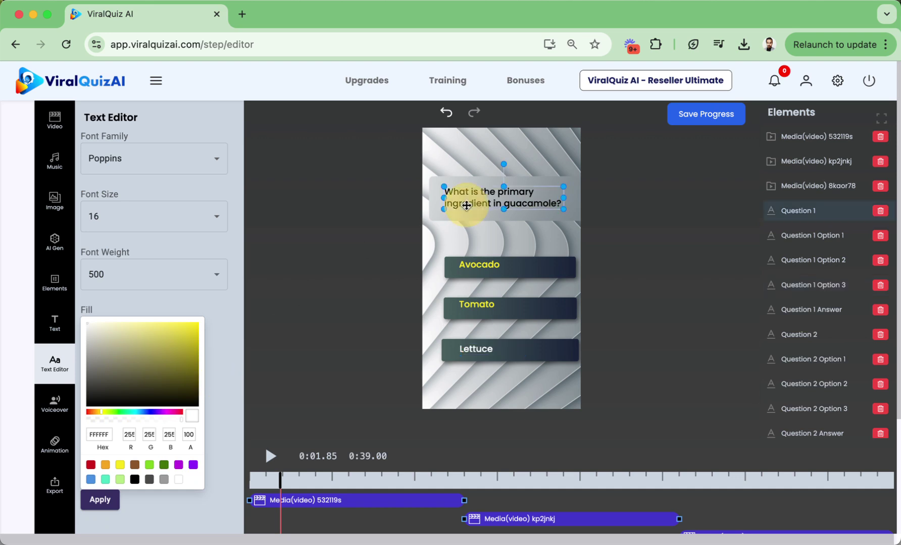
pyautogui.click(90, 465)
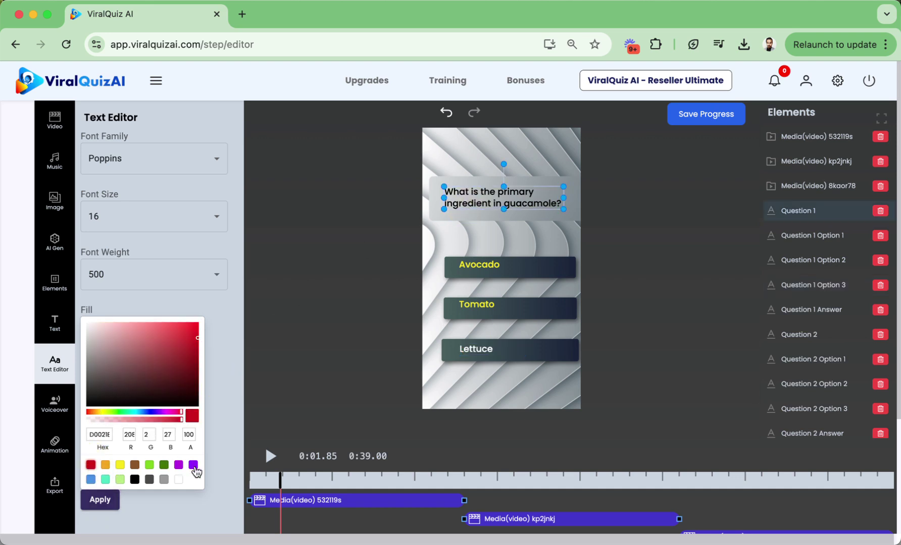
pyautogui.click(194, 467)
pyautogui.click(96, 501)
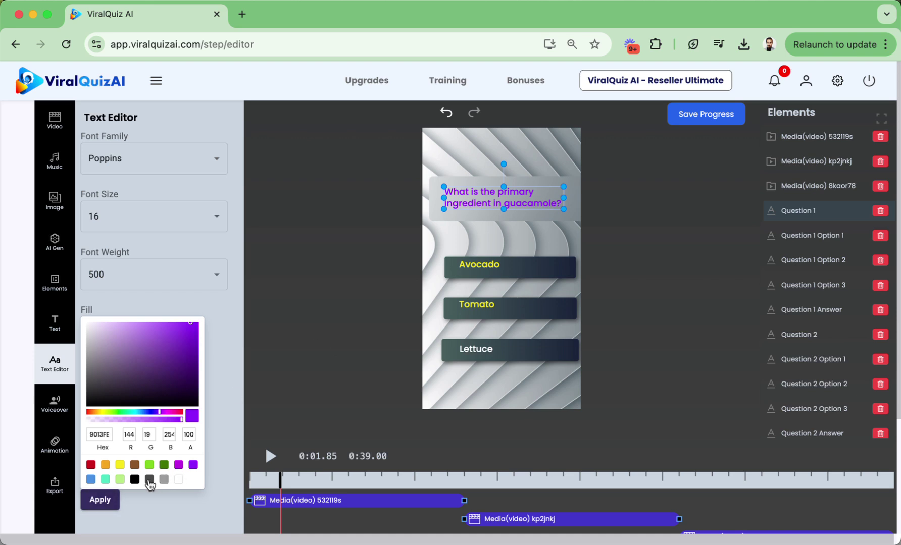
pyautogui.click(101, 501)
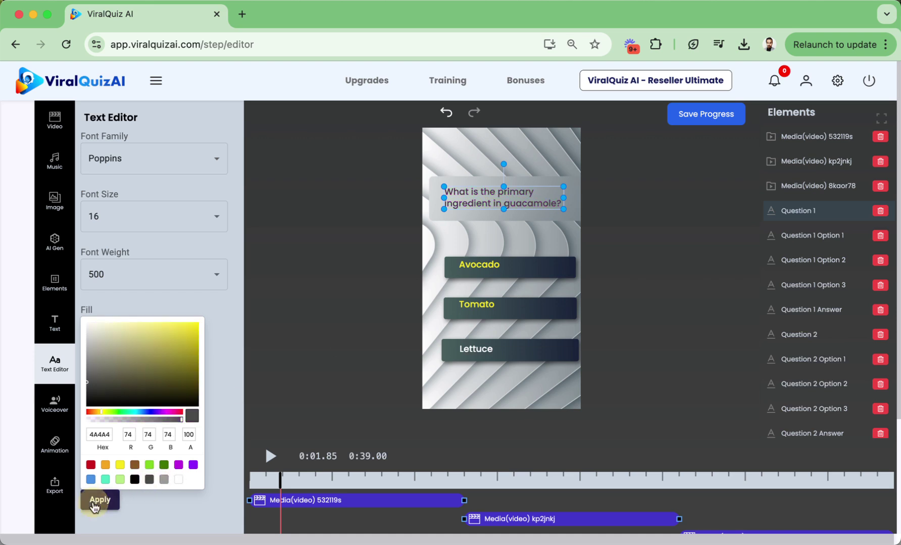
# Step: Change the Lettuce option's text color to yellow F8E71C
pyautogui.click(474, 353)
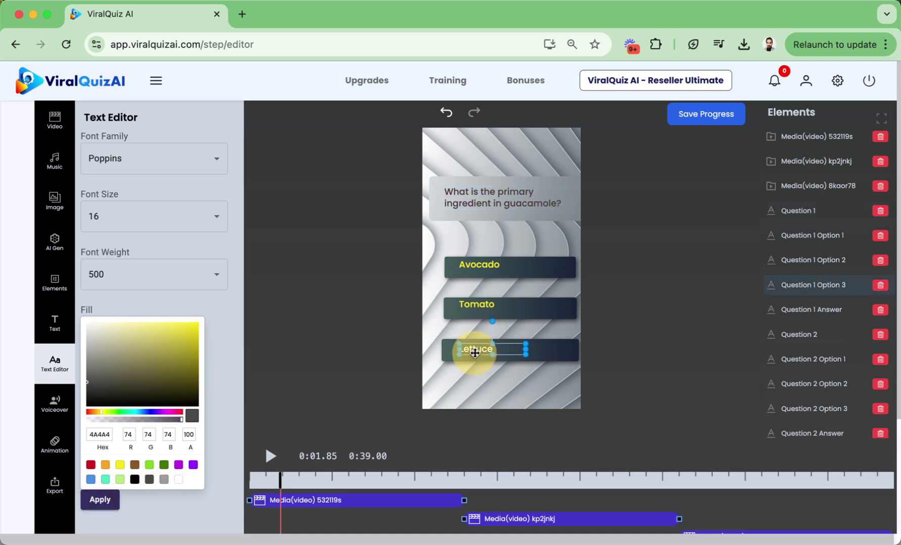
pyautogui.click(120, 465)
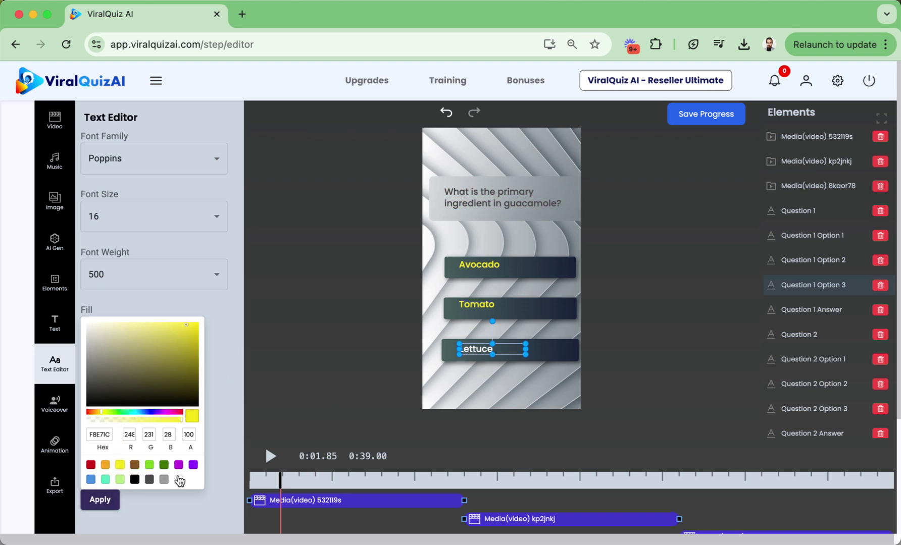
pyautogui.click(93, 508)
# Step: Set the text color of the Avocado, Tomato and Lettuce options to white FFFFFF
pyautogui.click(482, 267)
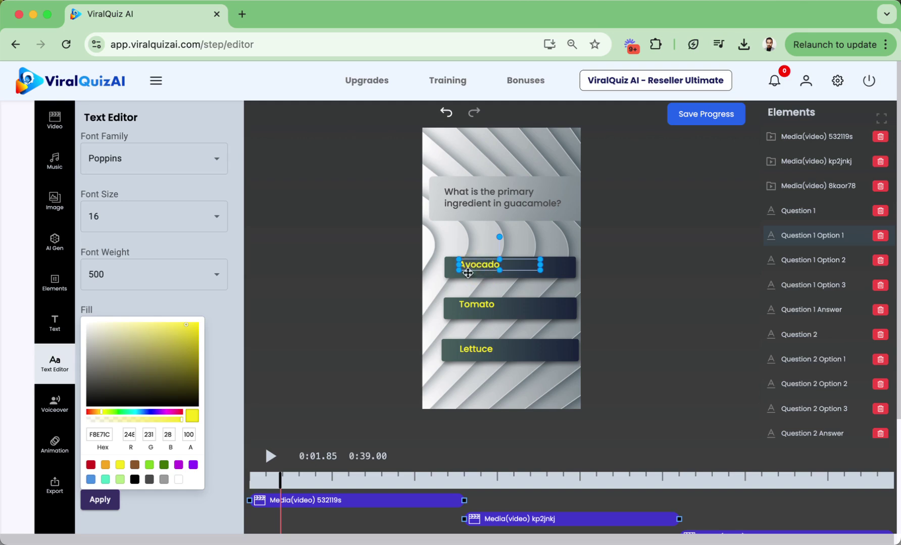
pyautogui.click(179, 479)
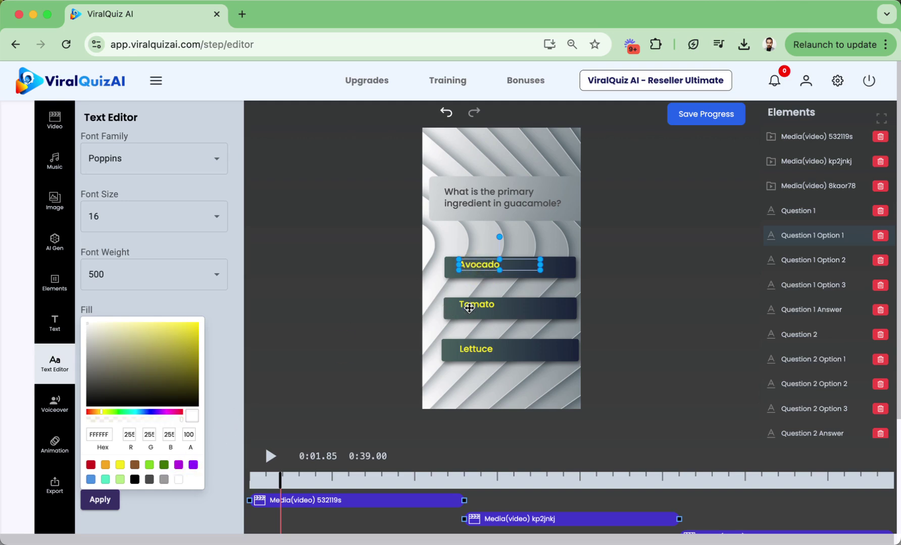
pyautogui.click(104, 500)
pyautogui.click(477, 303)
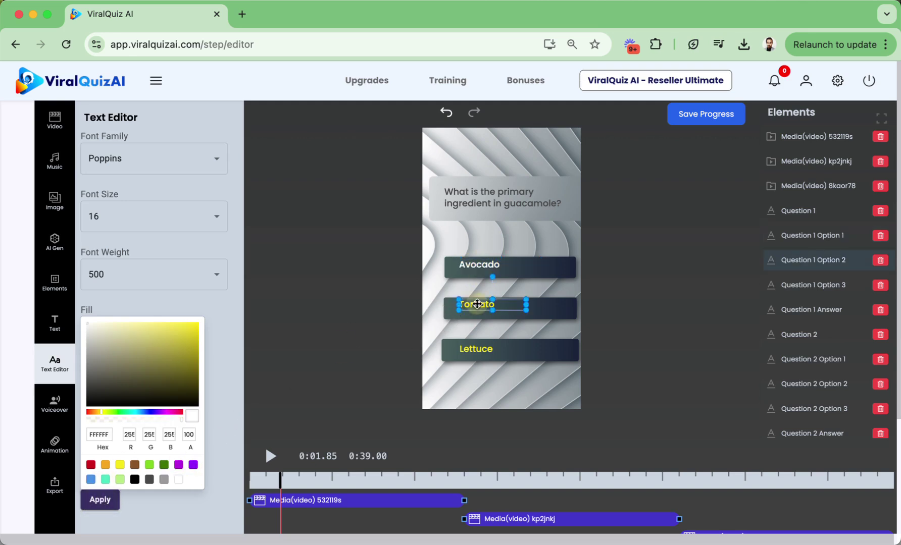
pyautogui.click(99, 500)
pyautogui.click(460, 347)
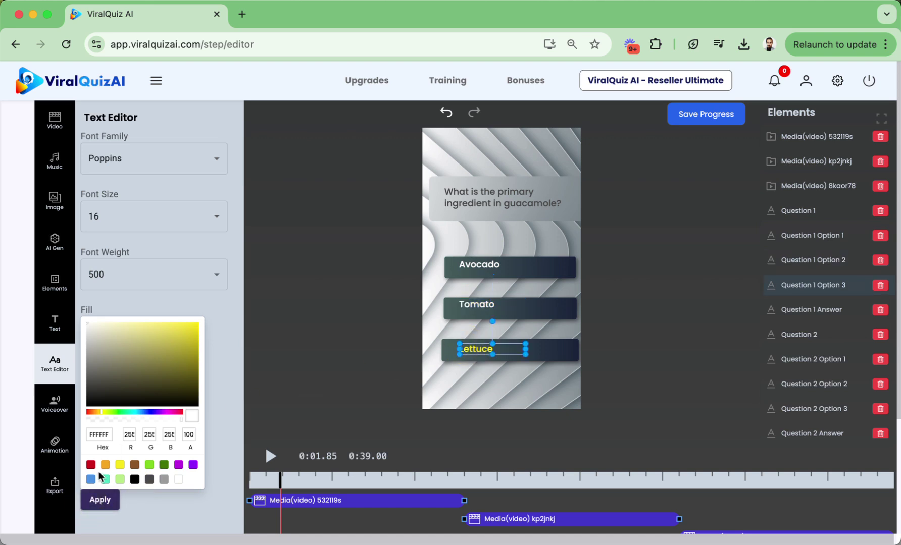
pyautogui.click(179, 481)
pyautogui.click(107, 501)
pyautogui.click(457, 243)
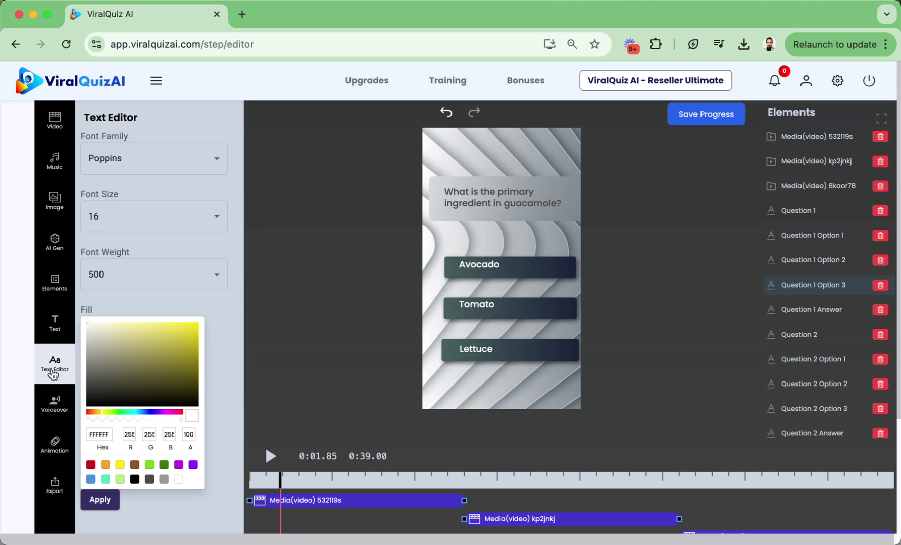
# Step: Add a Heading 2 text reading "Yourwebsite.com" and place it below the Lettuce option
pyautogui.click(56, 324)
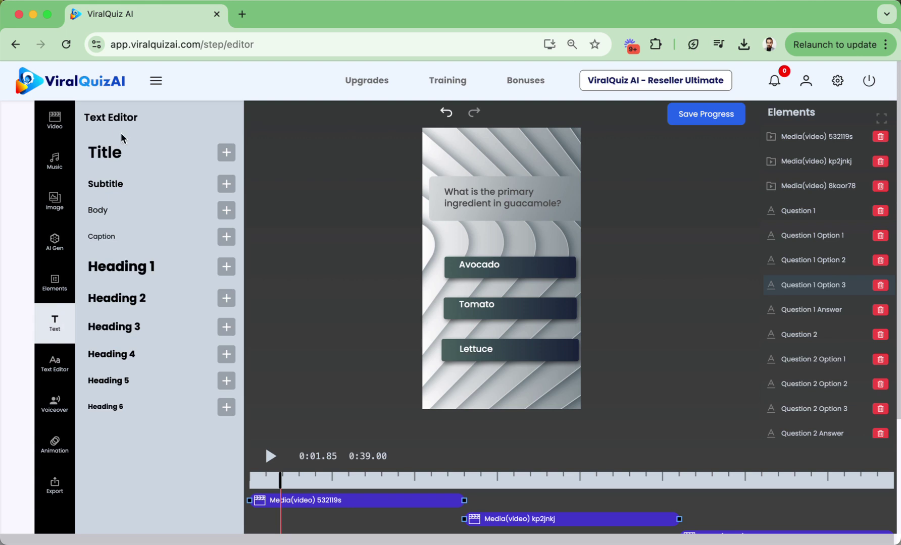
pyautogui.click(226, 300)
pyautogui.moveTo(459, 132); pyautogui.dragTo(499, 152)
pyautogui.doubleClick(498, 151)
pyautogui.write('Y')
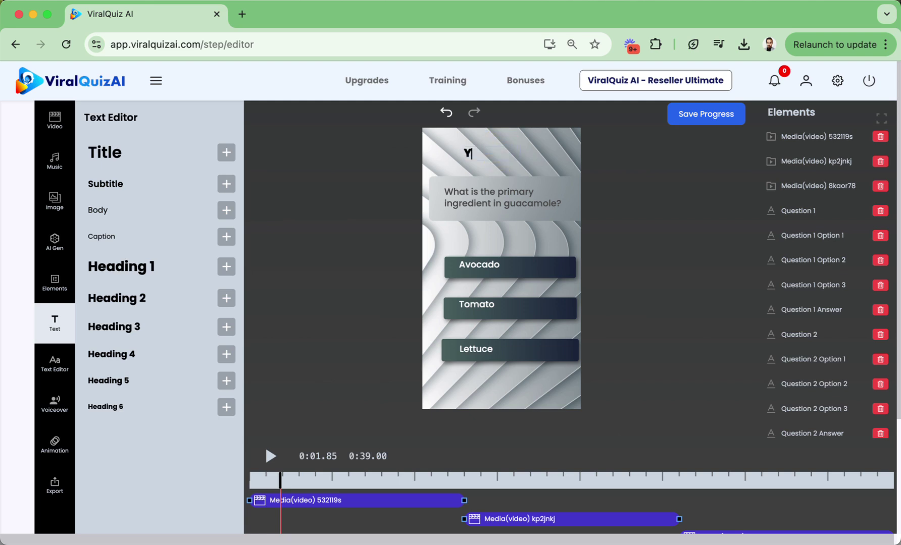
pyautogui.write('oruwebinsite.com')
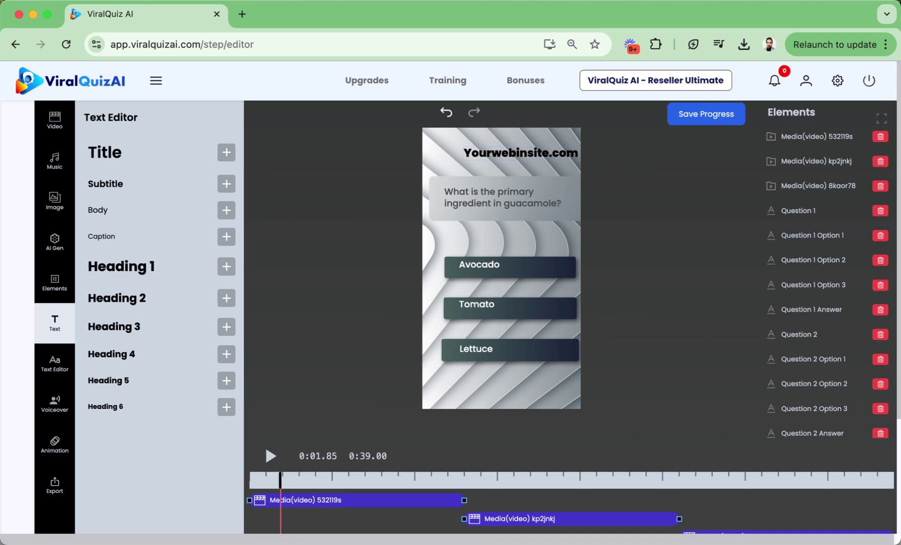
pyautogui.click(521, 153)
pyautogui.press('BackSpace')
pyautogui.press('BackSpace')
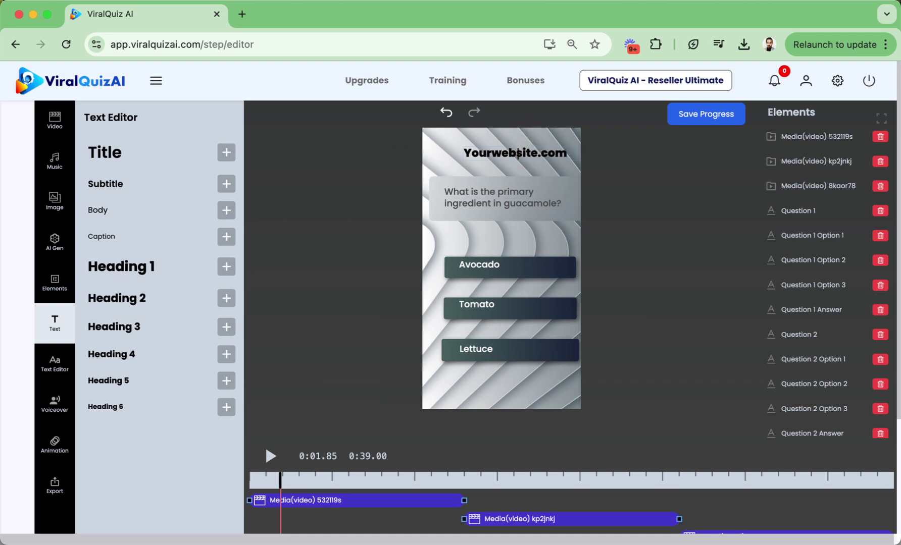
pyautogui.moveTo(527, 154); pyautogui.dragTo(510, 389)
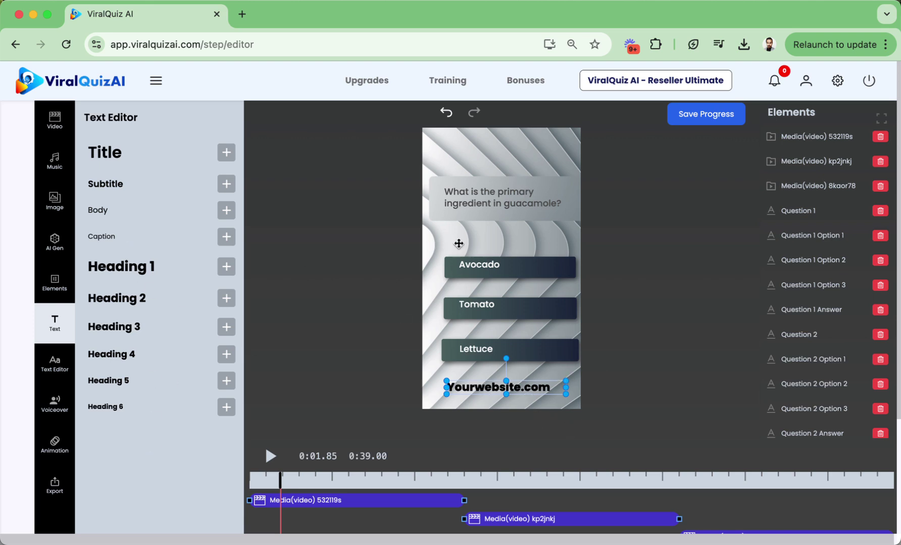
pyautogui.click(438, 278)
pyautogui.click(56, 125)
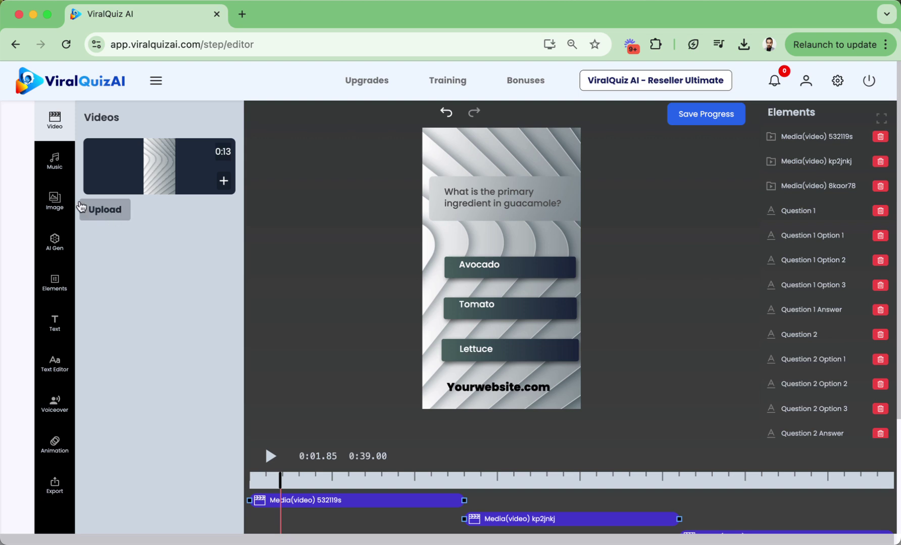
pyautogui.click(54, 172)
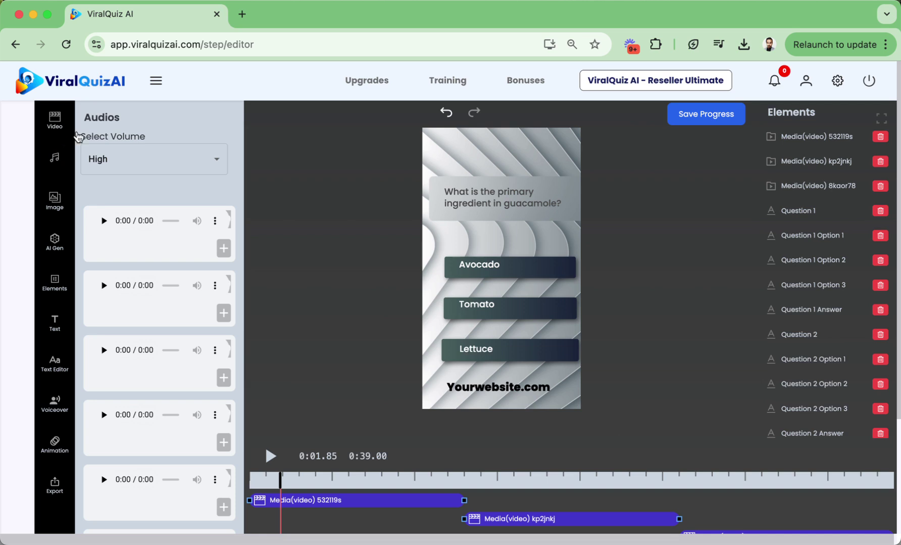
pyautogui.scroll(-3, 143, 209)
pyautogui.scroll(3, 144, 208)
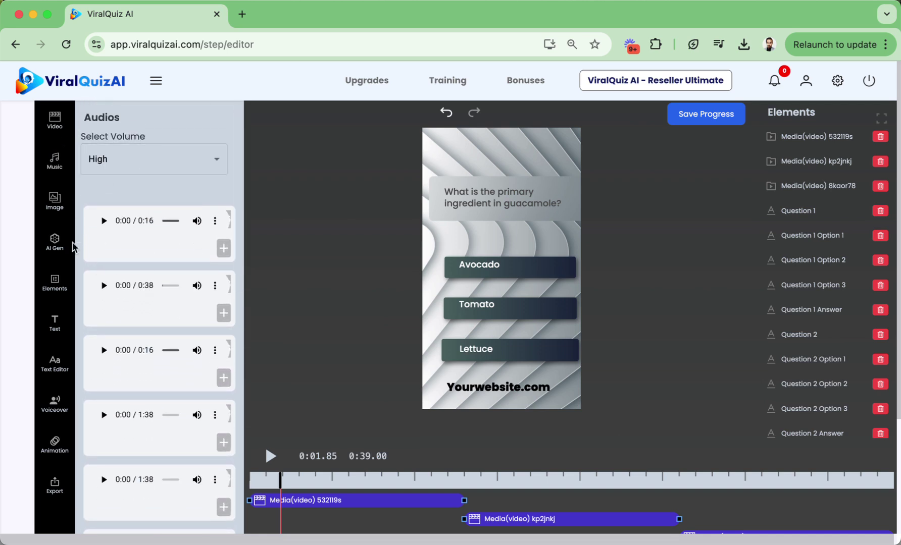
pyautogui.click(54, 202)
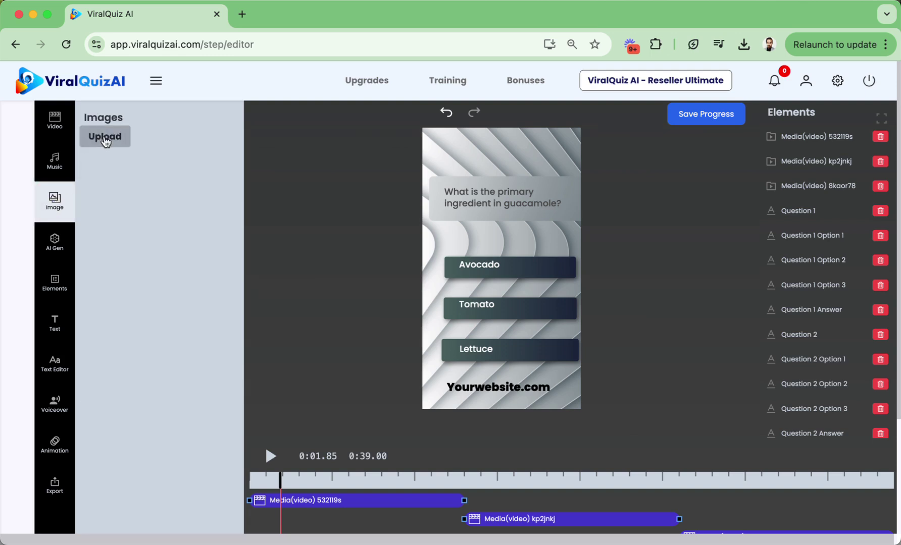
# Step: Set up an AI-generated image with the query Guacamole, 1024 x 1024 resolution and the Realistic art style
pyautogui.click(56, 240)
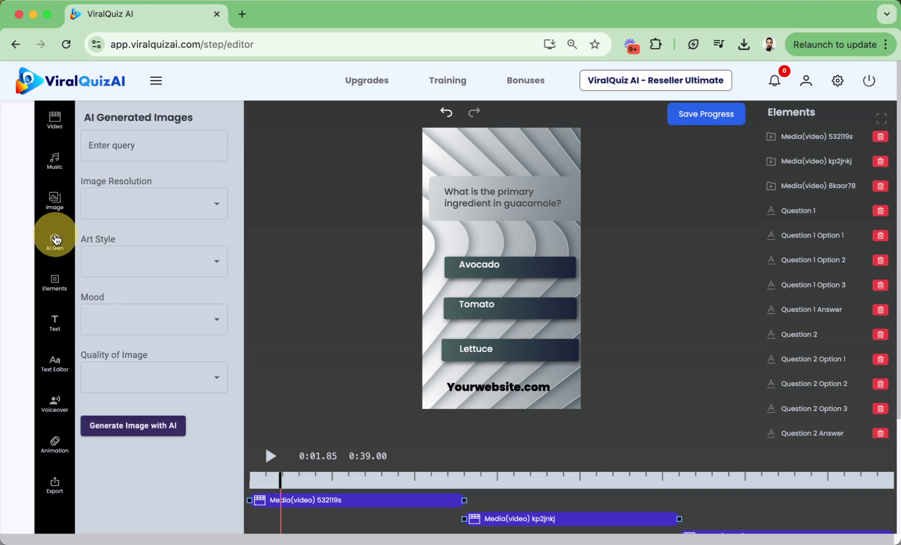
pyautogui.click(136, 139)
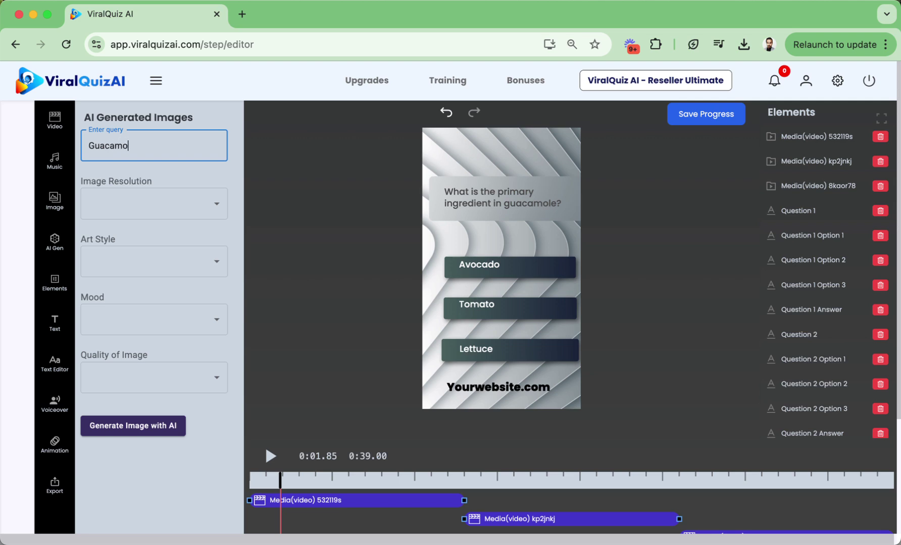
pyautogui.click(221, 207)
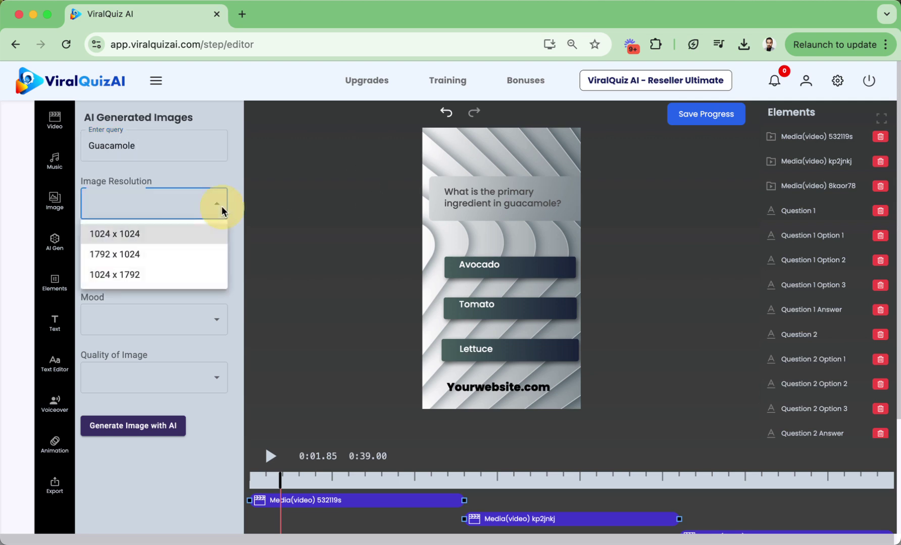
pyautogui.click(146, 235)
pyautogui.click(129, 273)
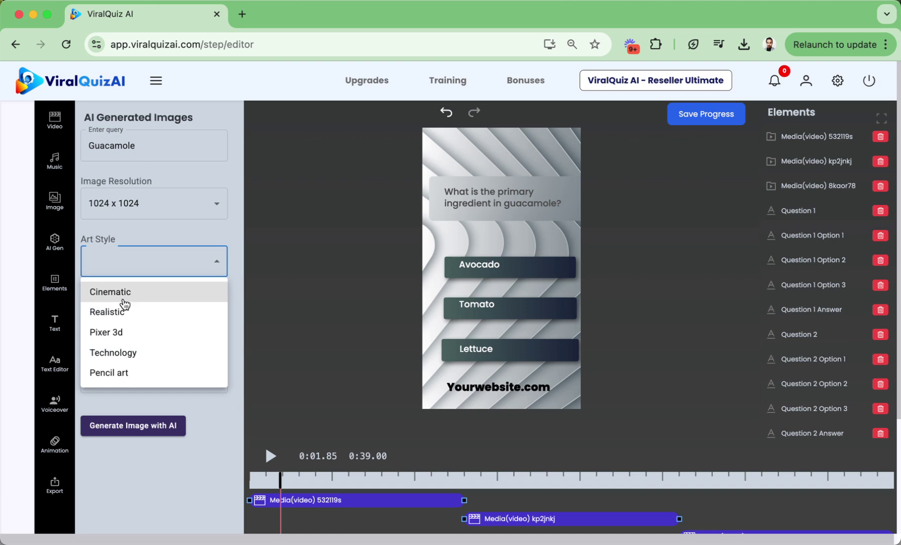
pyautogui.click(124, 298)
pyautogui.click(131, 271)
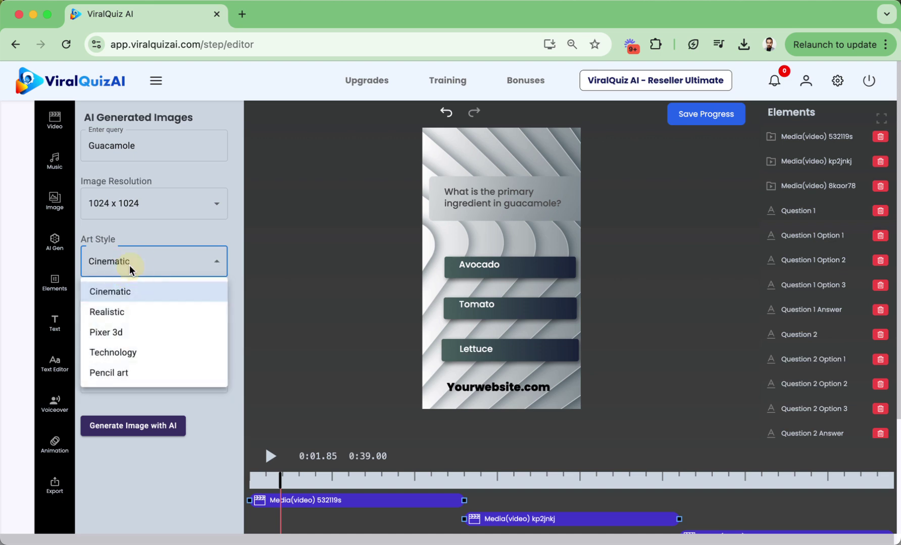
pyautogui.click(125, 312)
# Step: Give the AI image a Light mood and Standard quality, and generate it
pyautogui.click(119, 327)
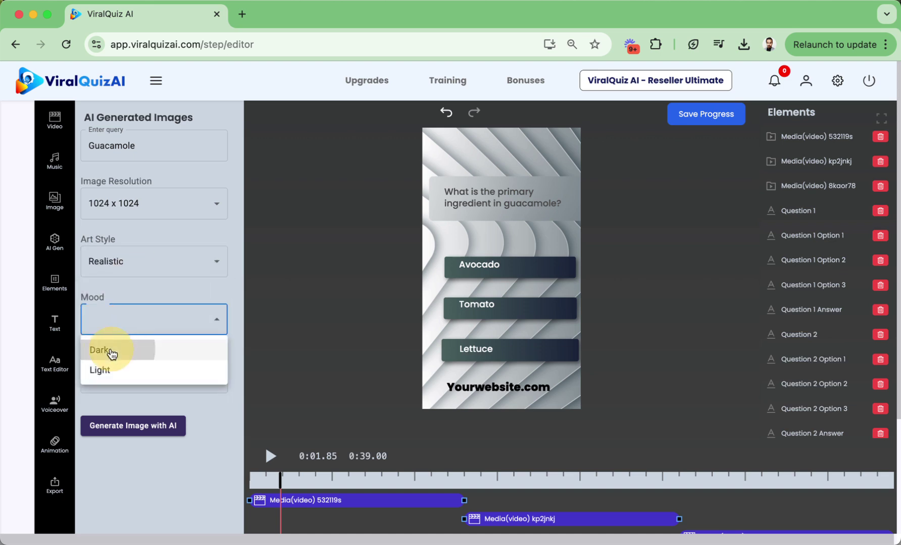
pyautogui.click(105, 370)
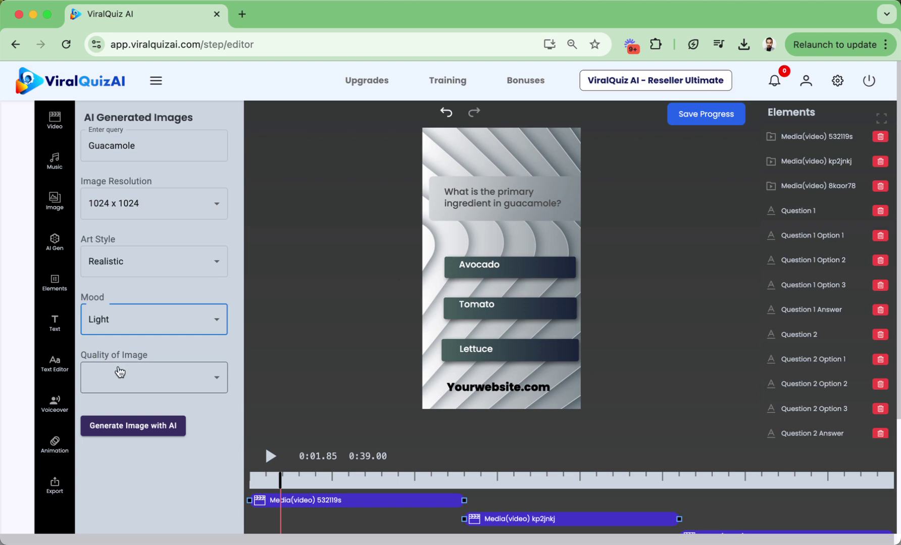
pyautogui.click(118, 375)
pyautogui.click(112, 415)
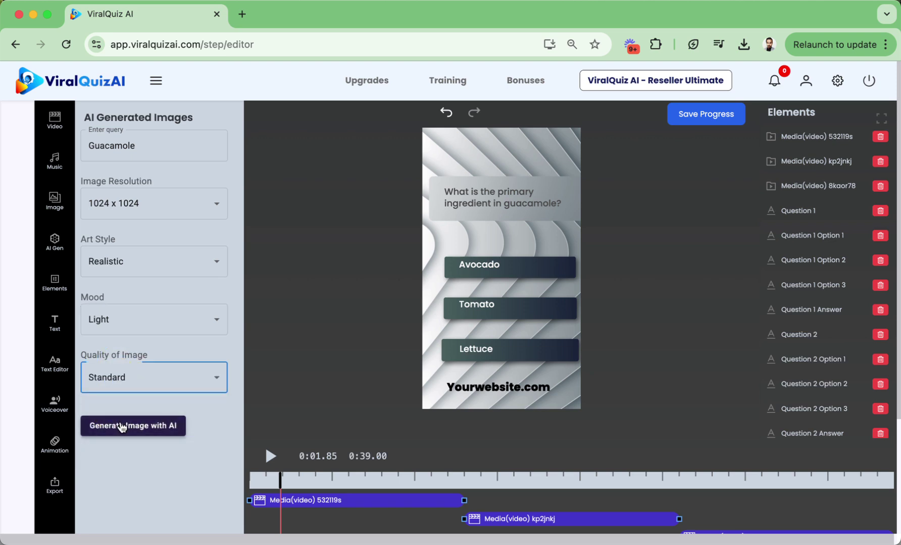
pyautogui.click(121, 427)
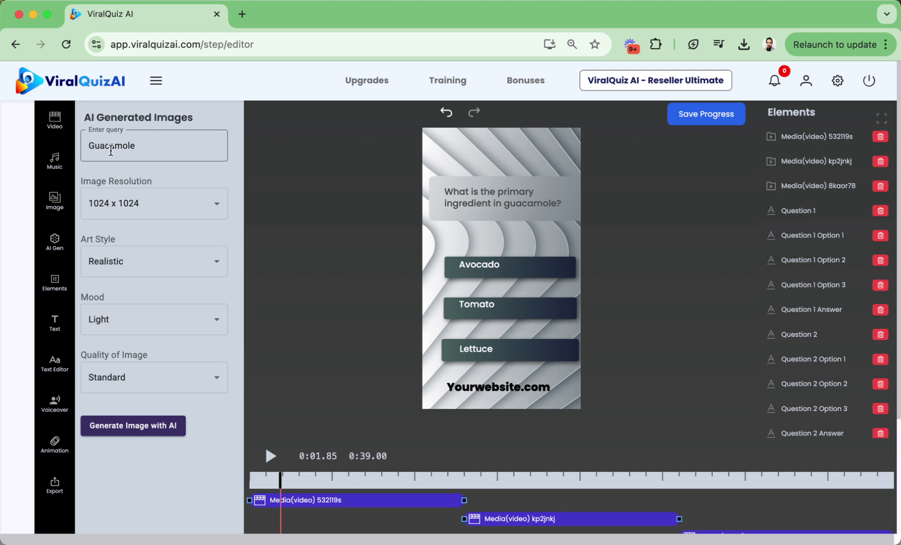
# Step: Add the generated guacamole image to the video and fit it as a small picture centered above the question
pyautogui.scroll(-1, 114, 416)
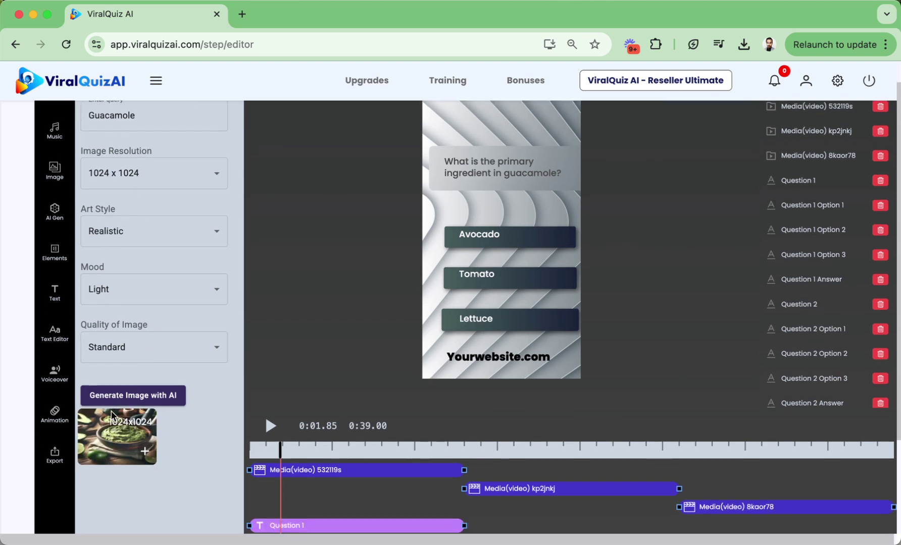
pyautogui.click(146, 449)
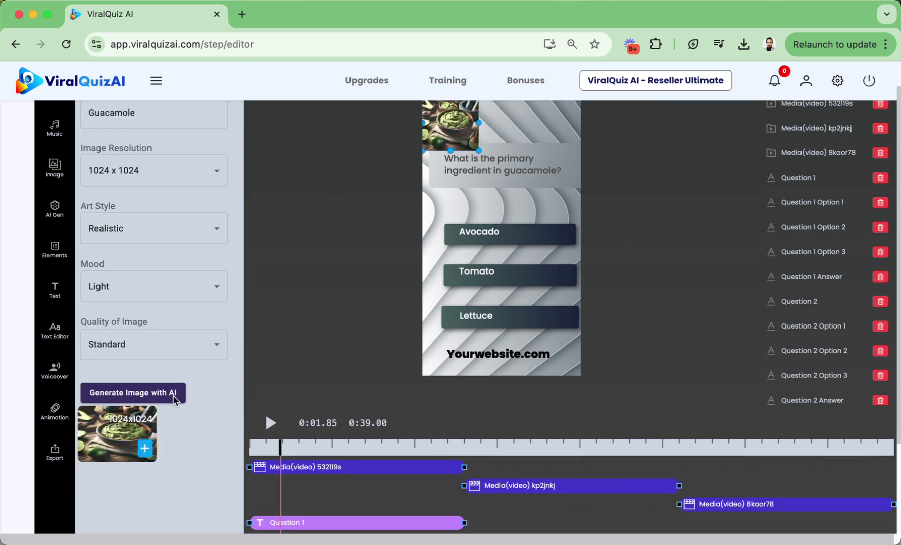
pyautogui.scroll(1, 361, 258)
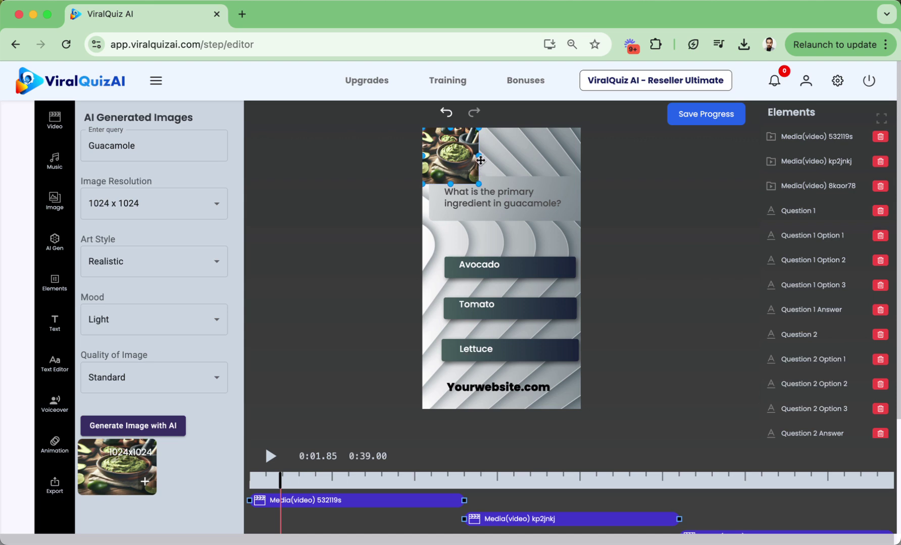
pyautogui.moveTo(479, 156); pyautogui.dragTo(555, 158)
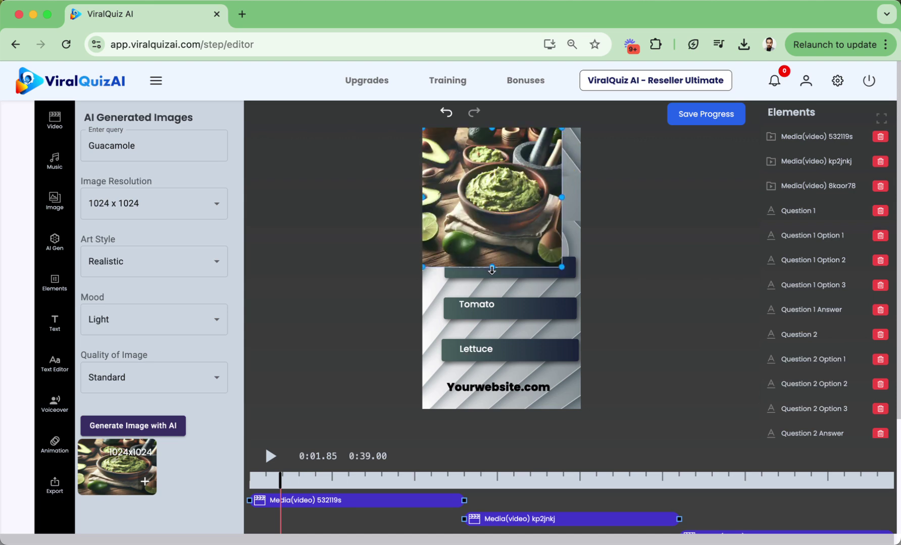
pyautogui.moveTo(525, 213); pyautogui.dragTo(536, 254)
pyautogui.moveTo(572, 168); pyautogui.dragTo(502, 207)
pyautogui.moveTo(539, 166); pyautogui.dragTo(507, 140)
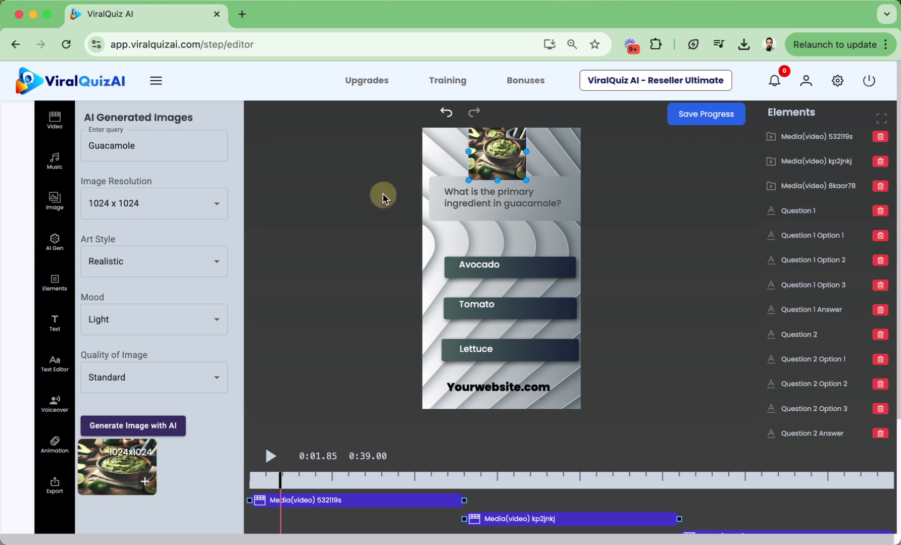
# Step: Place a straight red arrow element in front of the Yourwebsite.com text, adjusting the positions of the text and the guacamole image
pyautogui.click(53, 287)
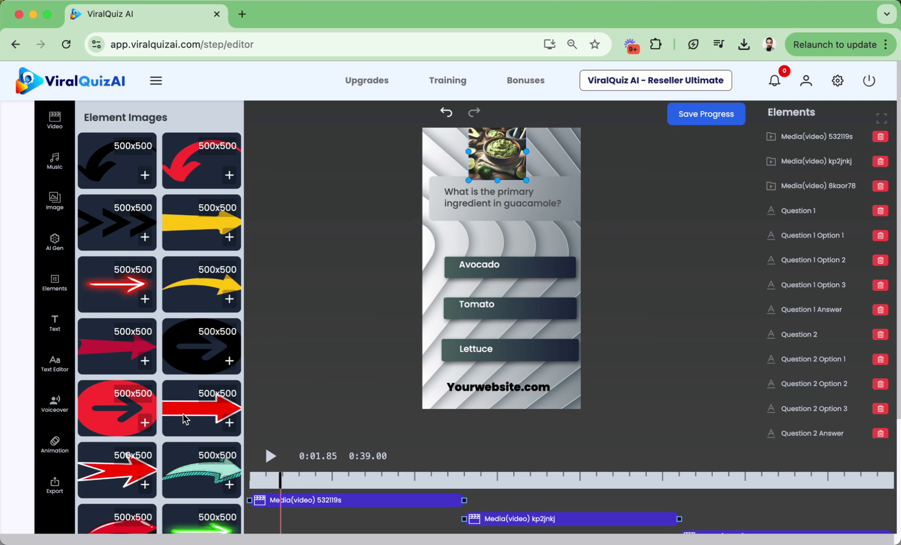
pyautogui.click(228, 422)
pyautogui.moveTo(478, 186); pyautogui.dragTo(509, 153)
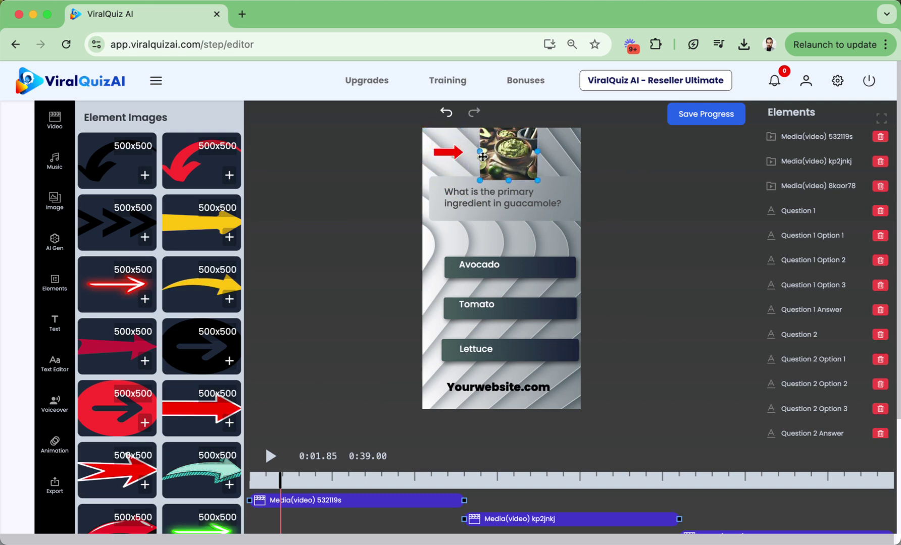
pyautogui.moveTo(448, 152); pyautogui.dragTo(443, 388)
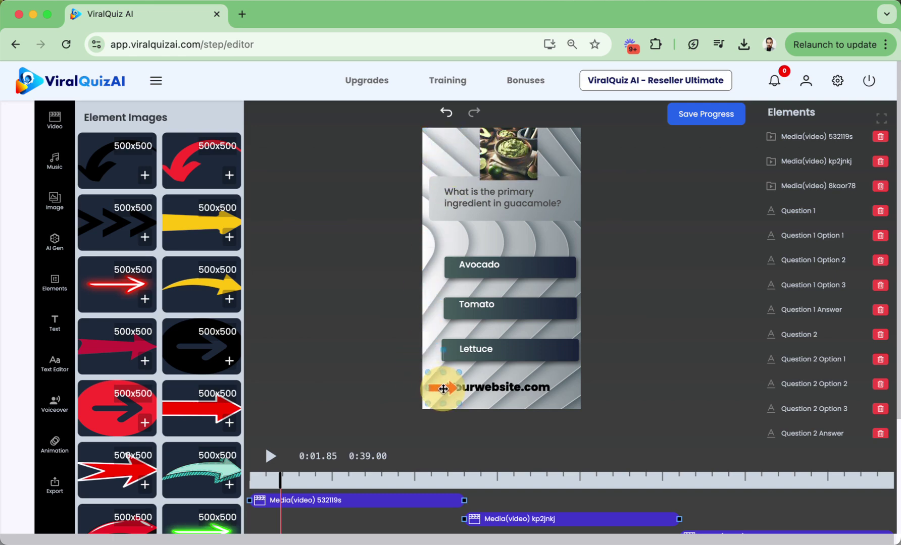
pyautogui.moveTo(501, 391); pyautogui.dragTo(518, 392)
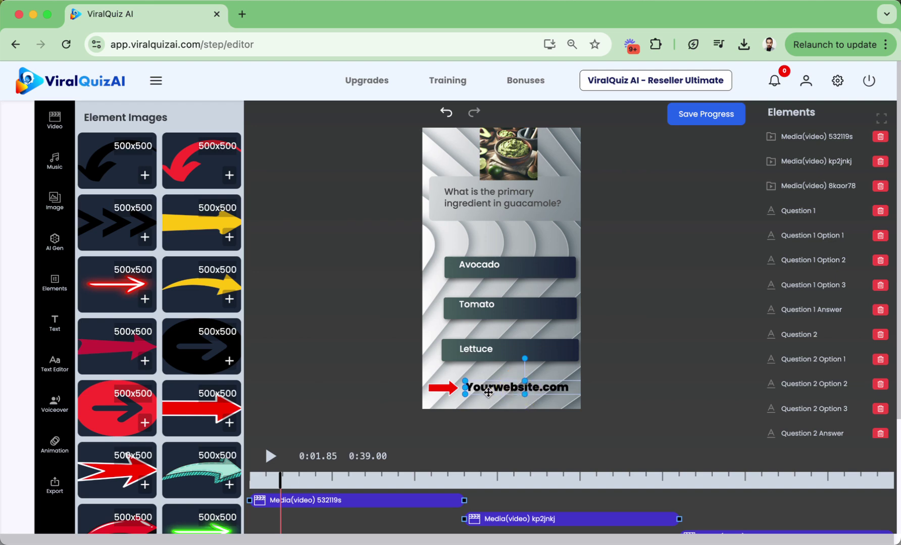
pyautogui.click(629, 358)
pyautogui.moveTo(510, 170); pyautogui.dragTo(502, 170)
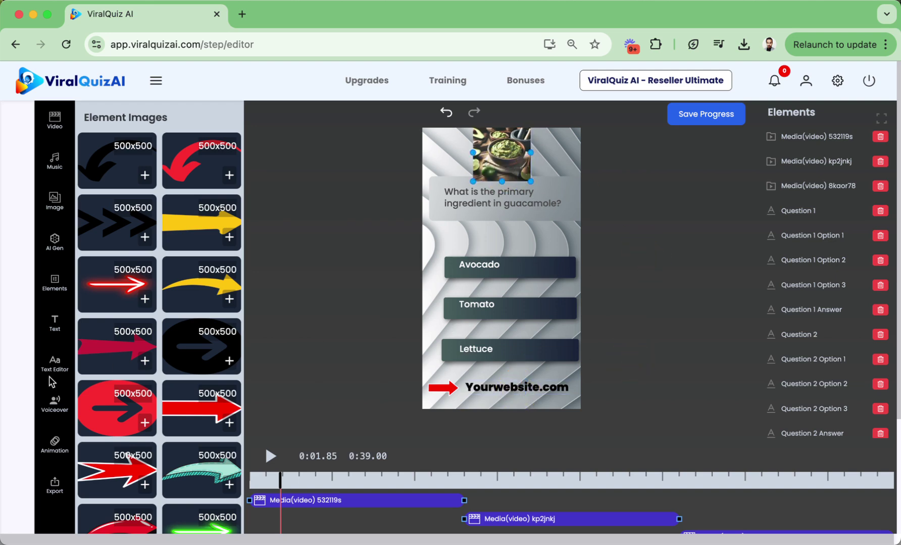
pyautogui.scroll(-7, 150, 260)
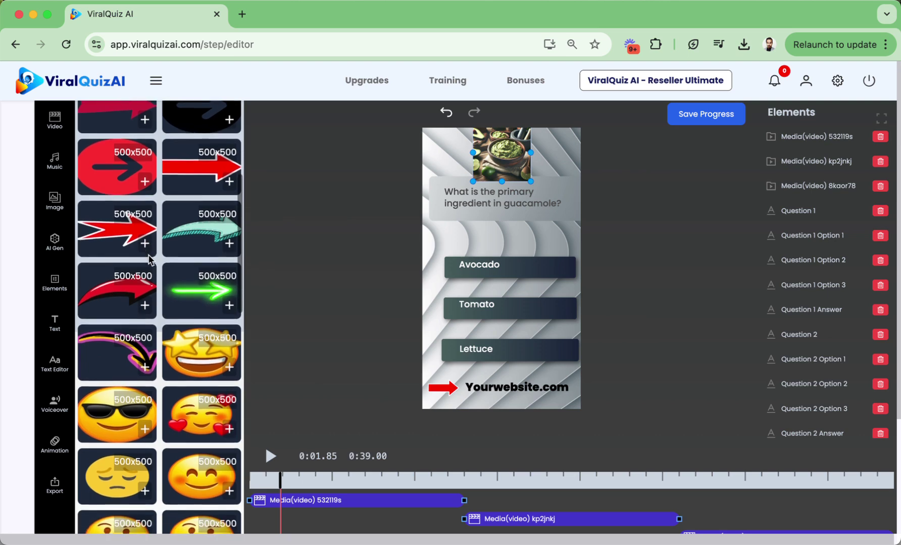
pyautogui.scroll(-8, 150, 260)
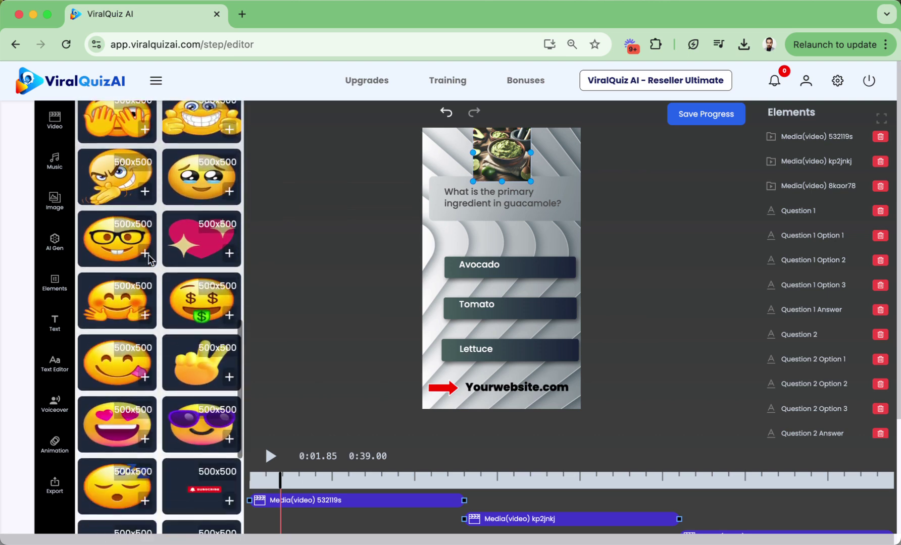
pyautogui.scroll(-3, 174, 227)
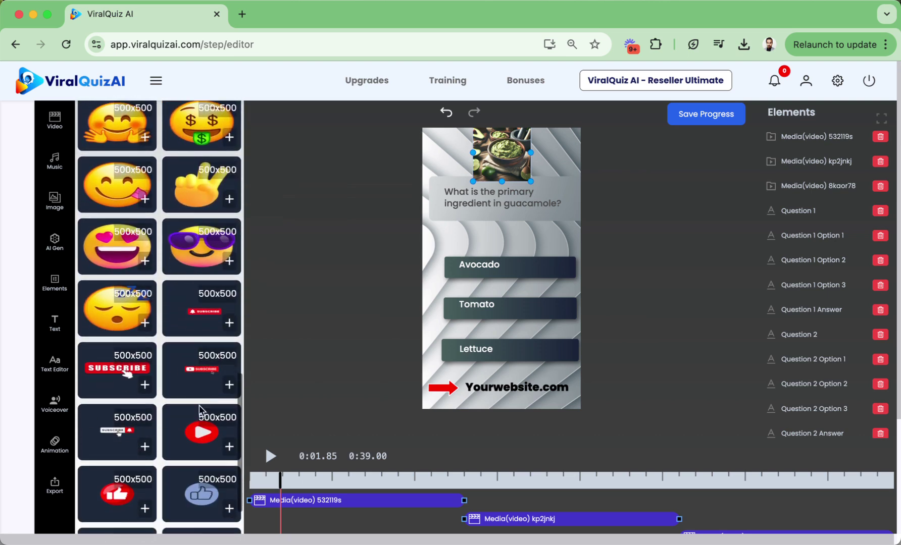
pyautogui.scroll(-1, 189, 407)
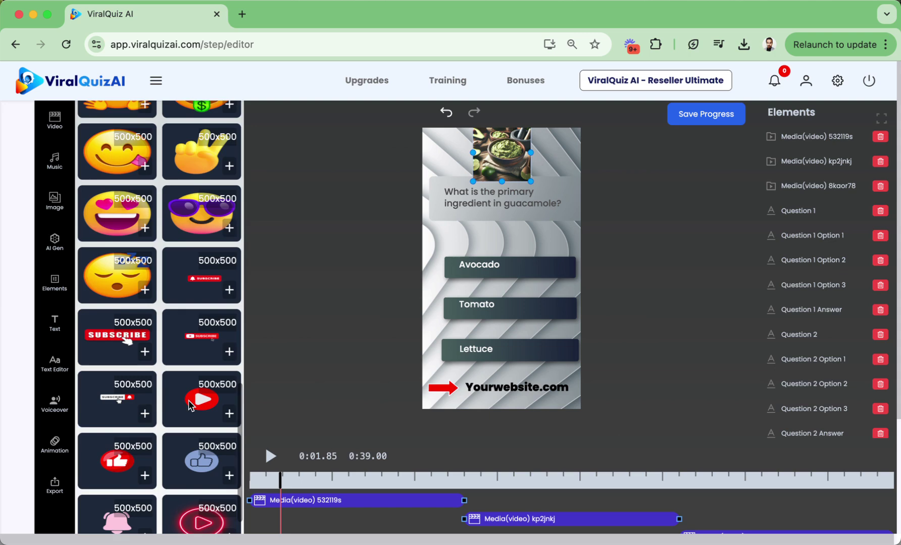
pyautogui.scroll(10, 189, 401)
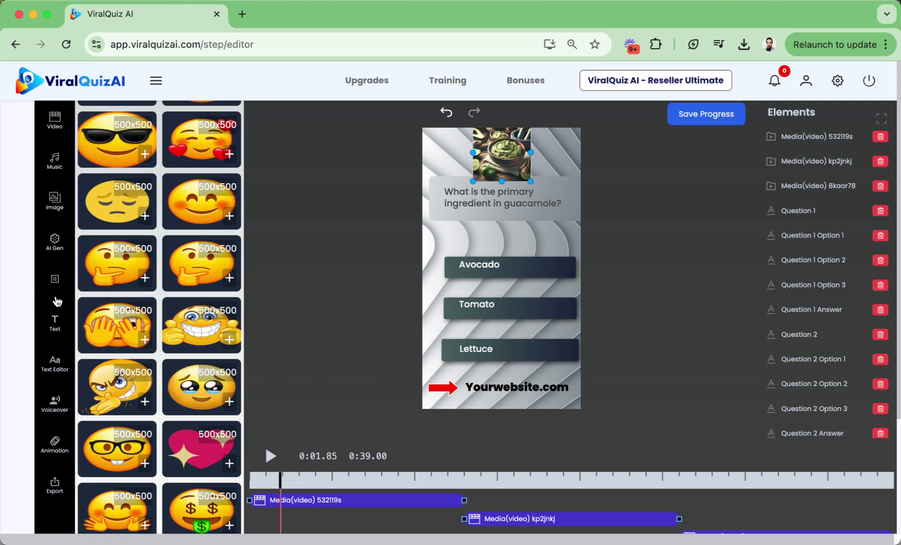
pyautogui.click(56, 326)
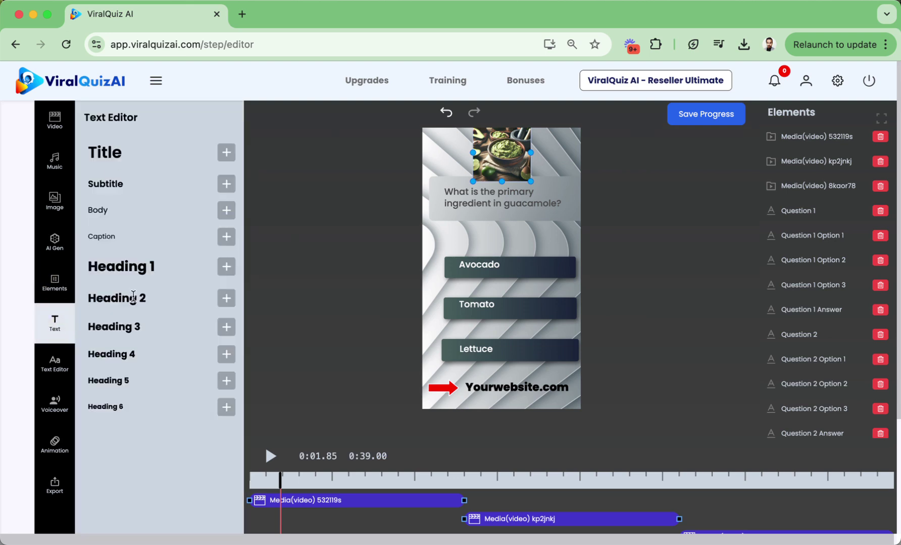
pyautogui.click(56, 369)
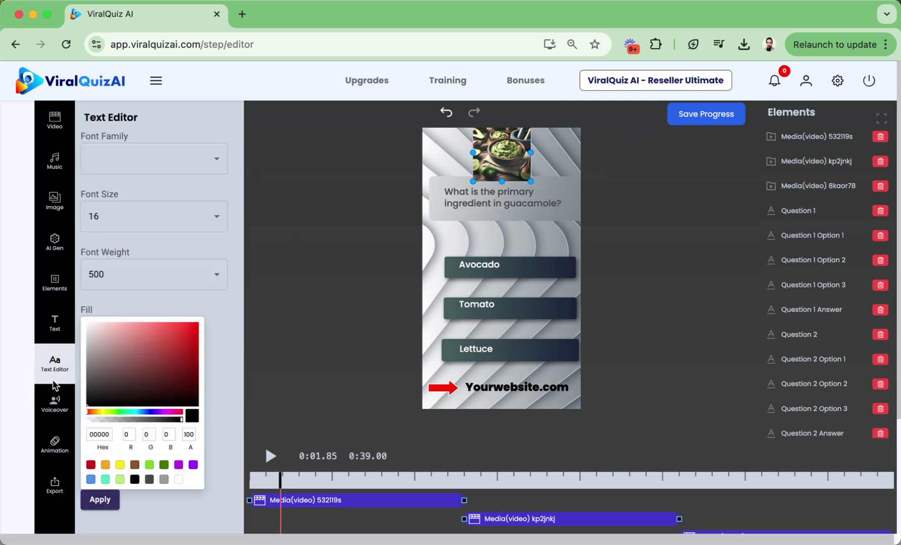
# Step: Generate an AI voiceover for the guacamole question and its options using the Gregory - Male voice
pyautogui.click(54, 409)
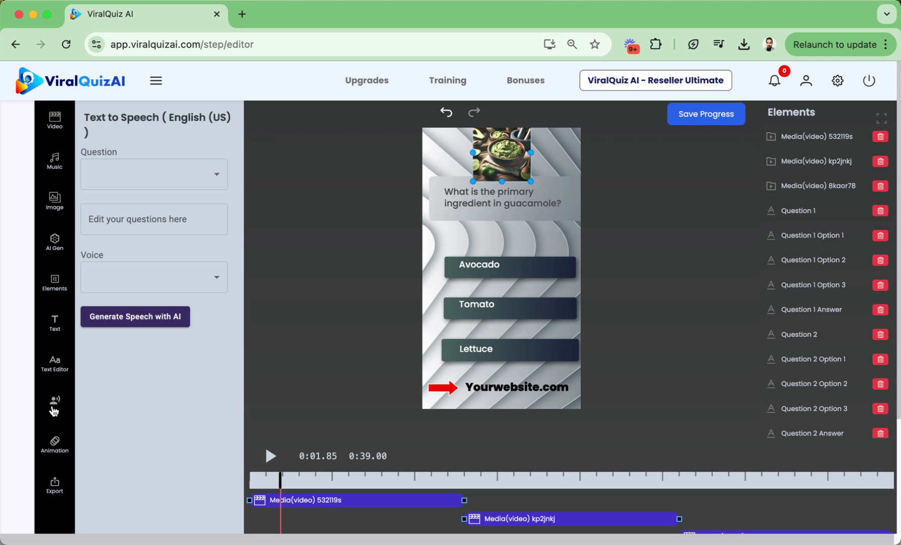
pyautogui.click(496, 203)
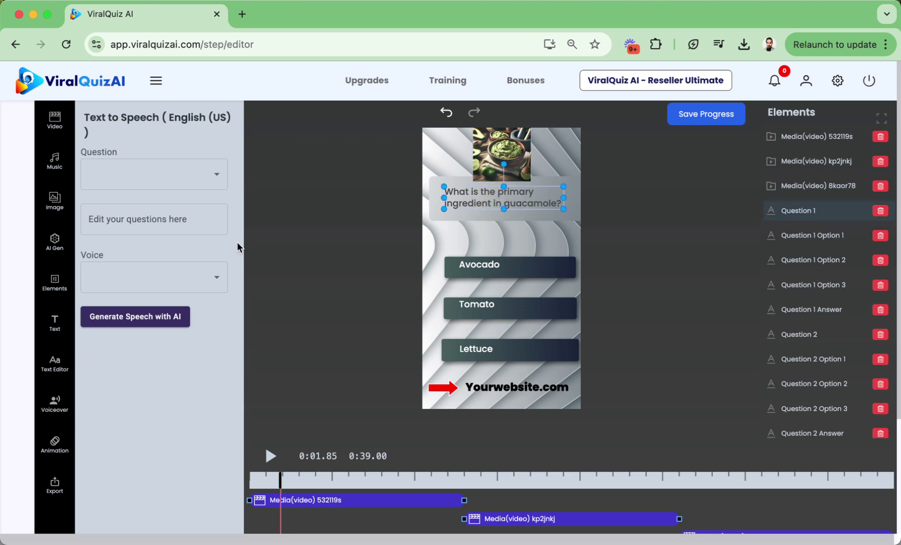
pyautogui.click(190, 171)
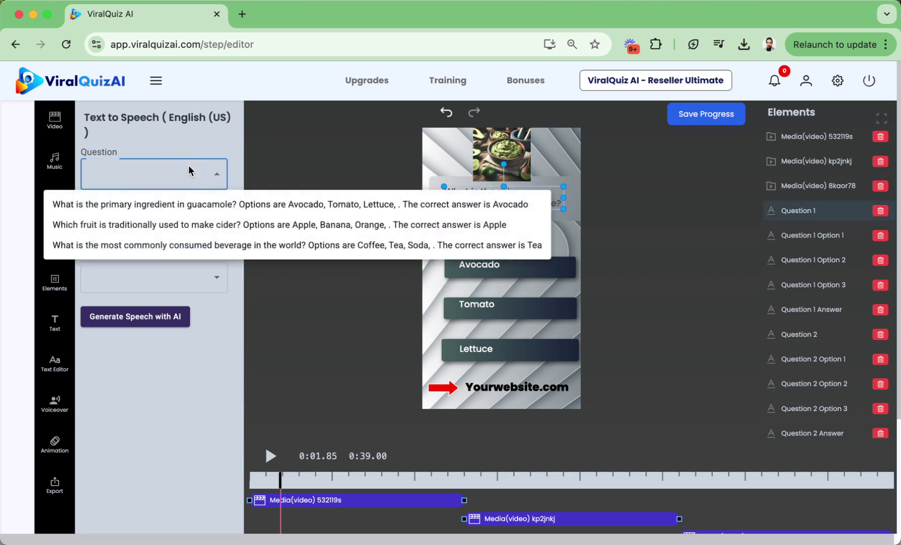
pyautogui.click(155, 206)
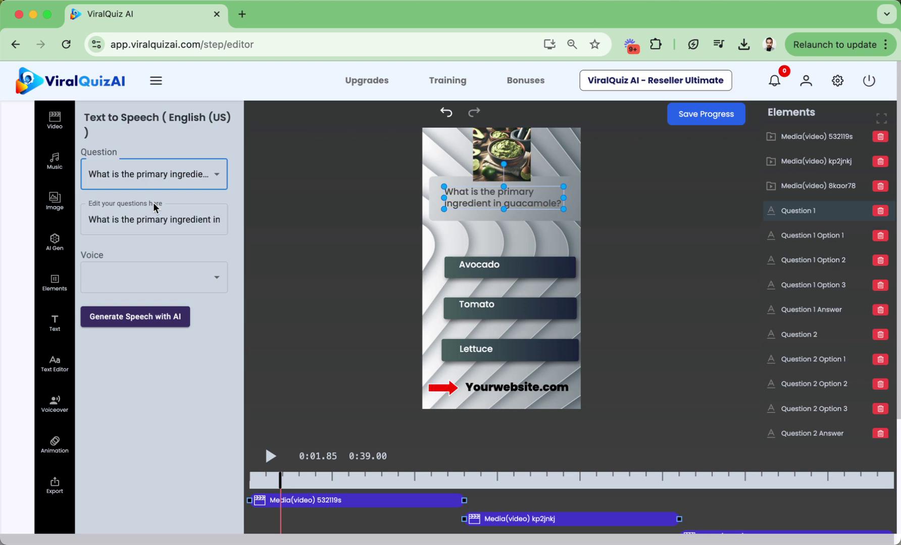
pyautogui.click(135, 278)
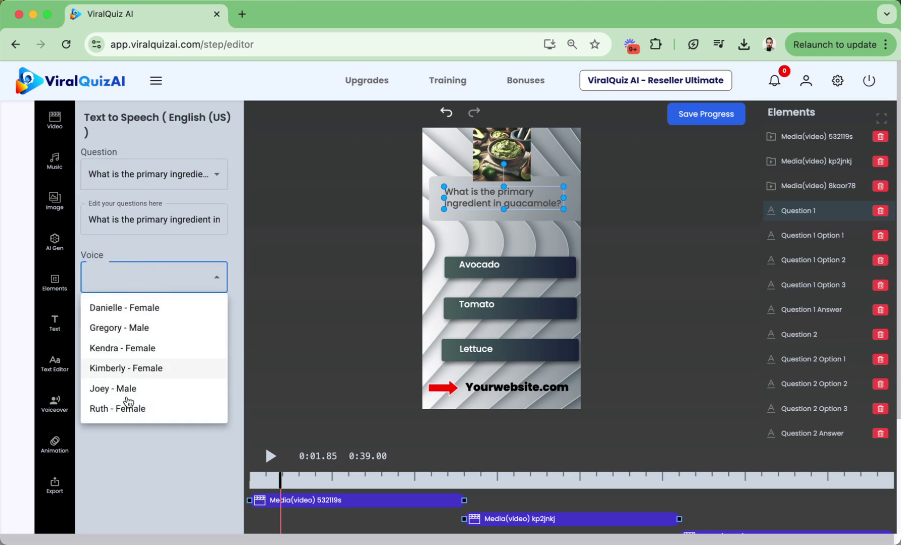
pyautogui.click(133, 329)
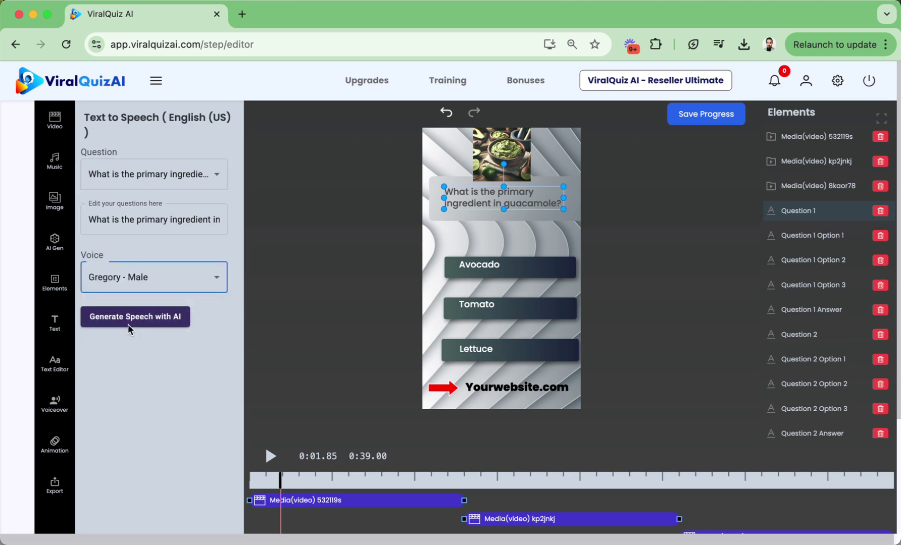
pyautogui.click(129, 325)
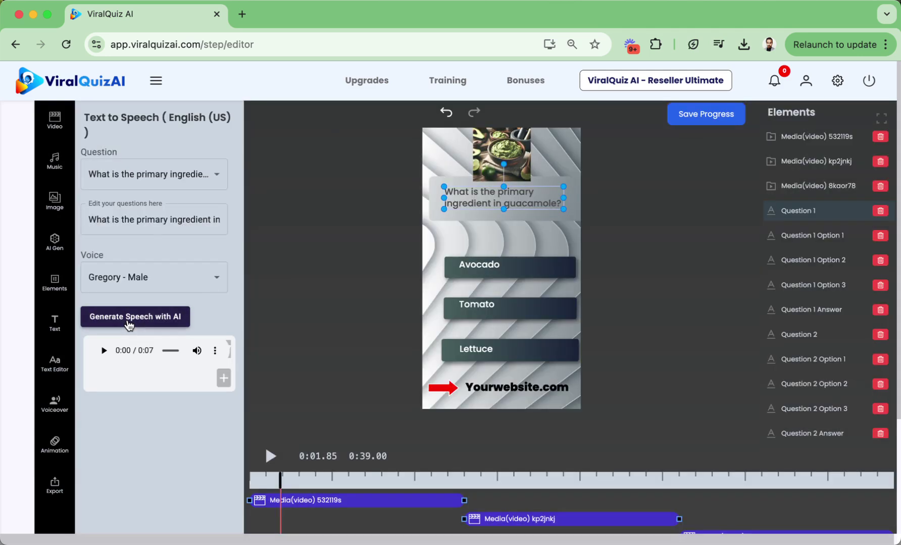
# Step: Listen to the generated guacamole voiceover and look through the questions available for speech generation
pyautogui.click(104, 351)
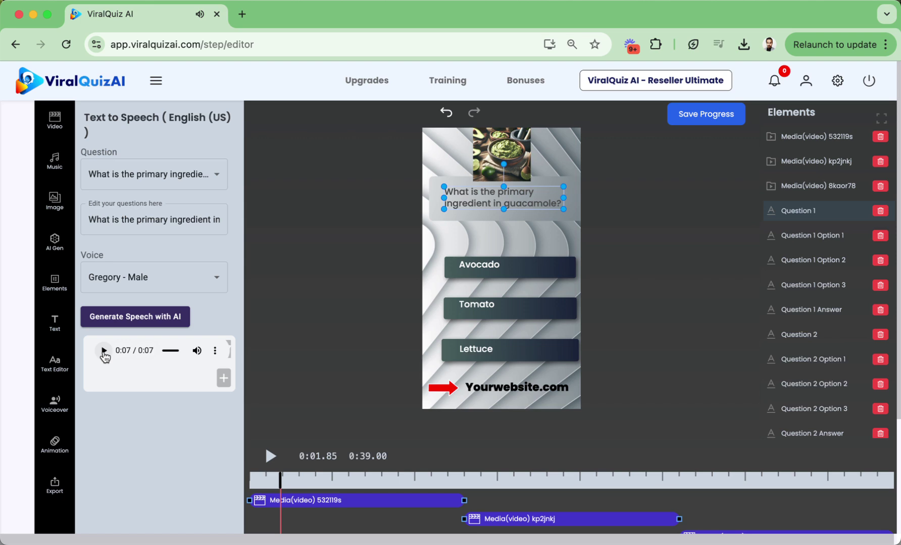
pyautogui.click(104, 351)
pyautogui.click(103, 353)
pyautogui.click(180, 168)
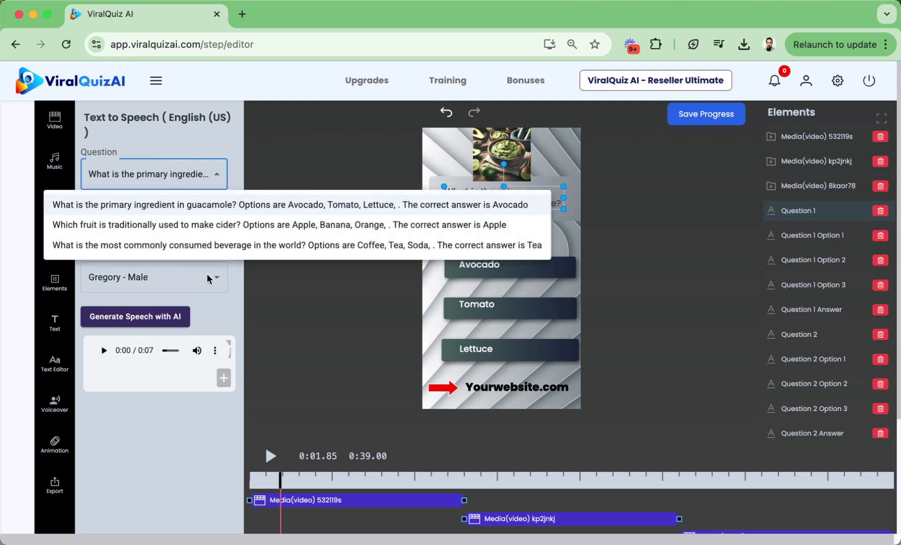
pyautogui.click(225, 314)
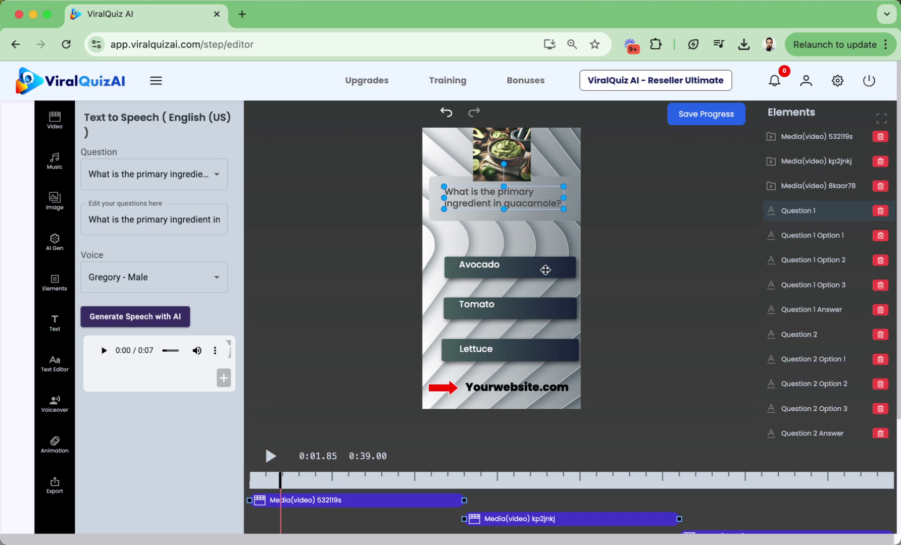
pyautogui.click(439, 237)
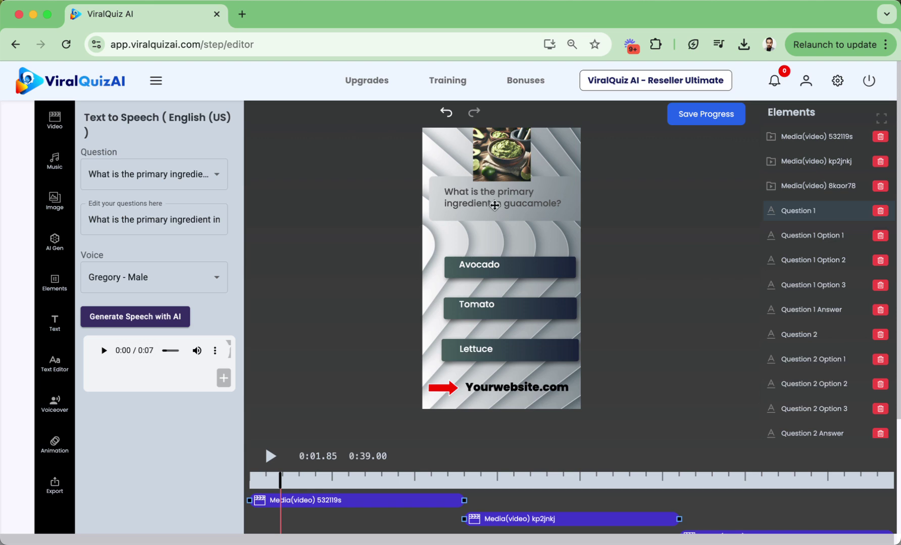
# Step: Add a Breathing animation to the guacamole image above the question
pyautogui.click(516, 168)
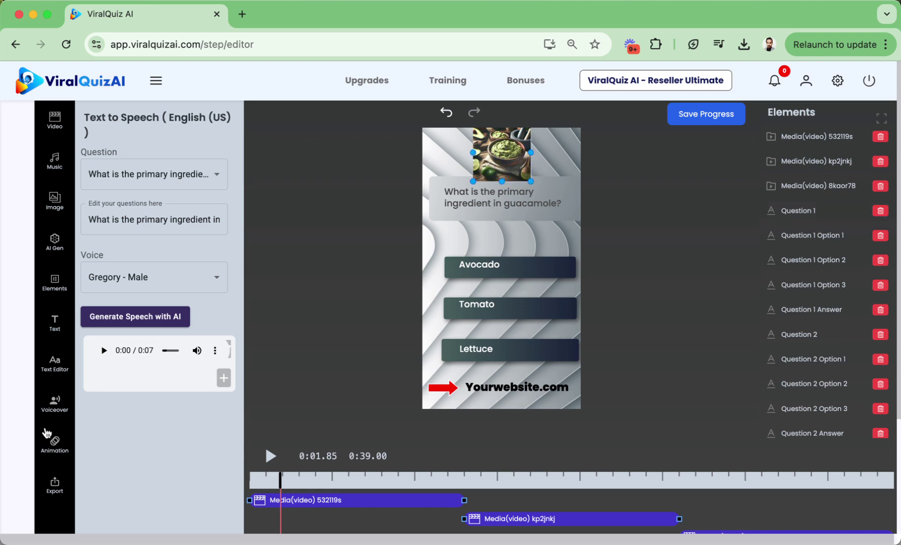
pyautogui.click(54, 443)
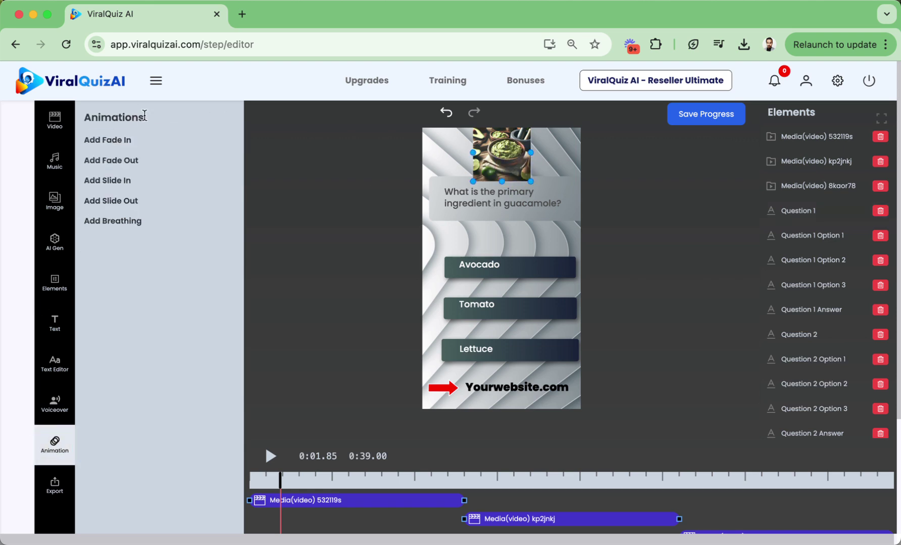
pyautogui.click(119, 222)
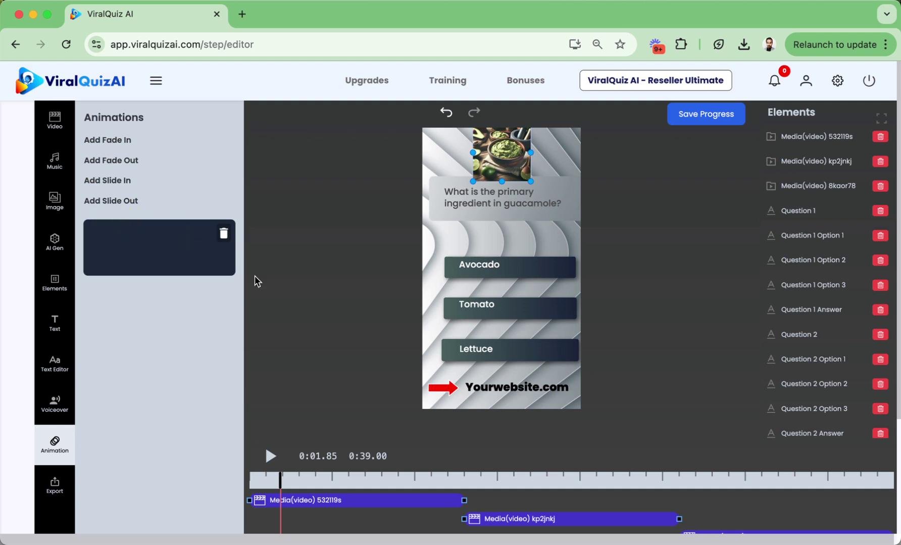
# Step: Preview the video from the beginning to check the image animation, pausing after a few seconds
pyautogui.moveTo(280, 483); pyautogui.dragTo(240, 479)
pyautogui.click(442, 254)
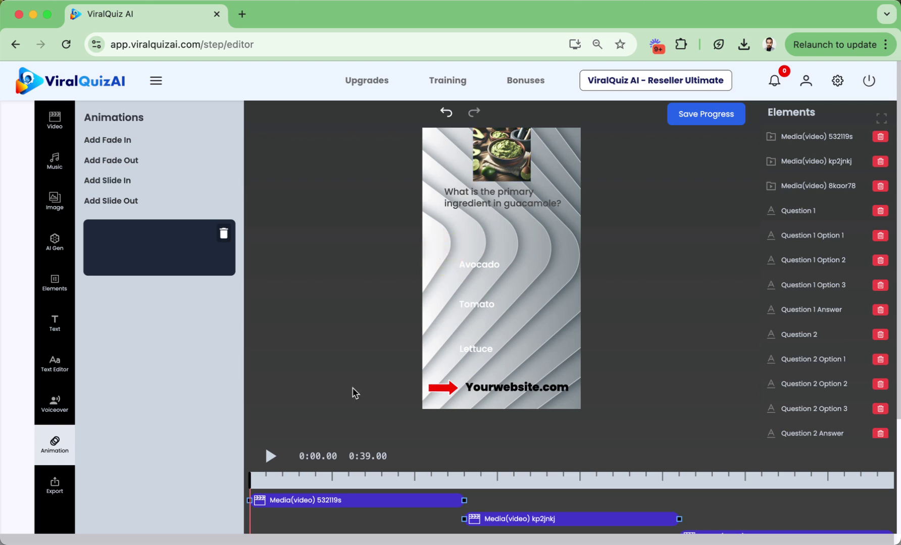
pyautogui.click(271, 459)
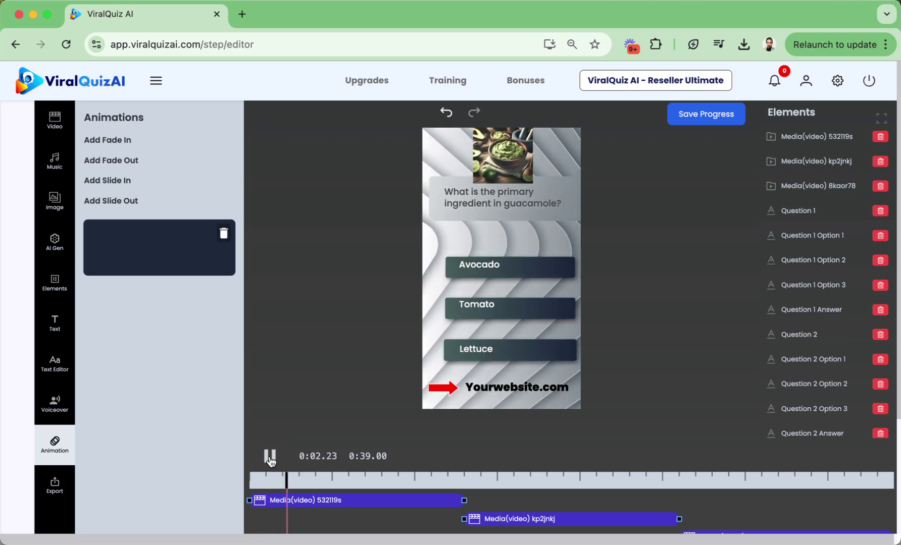
pyautogui.click(270, 459)
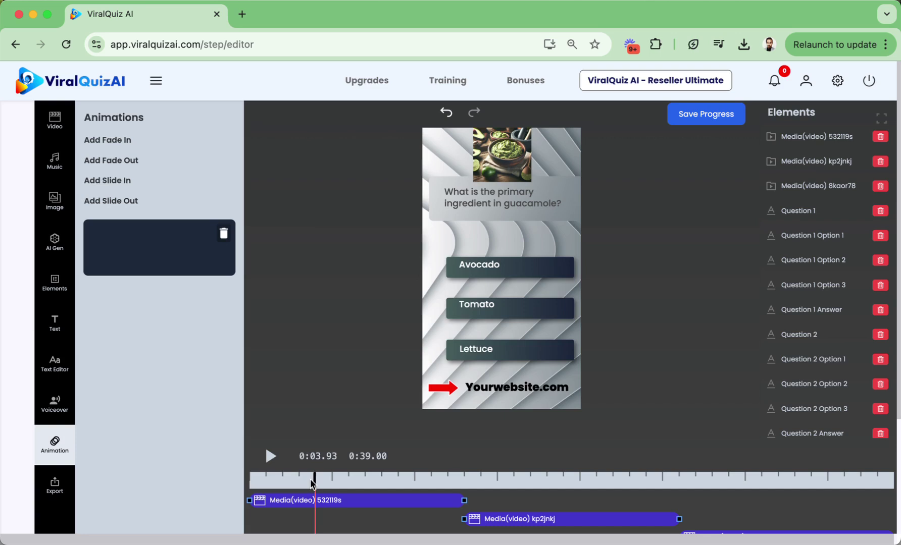
# Step: Return the playhead to the start of the video and add the generated voiceover to the timeline
pyautogui.moveTo(310, 479); pyautogui.dragTo(238, 480)
pyautogui.click(55, 404)
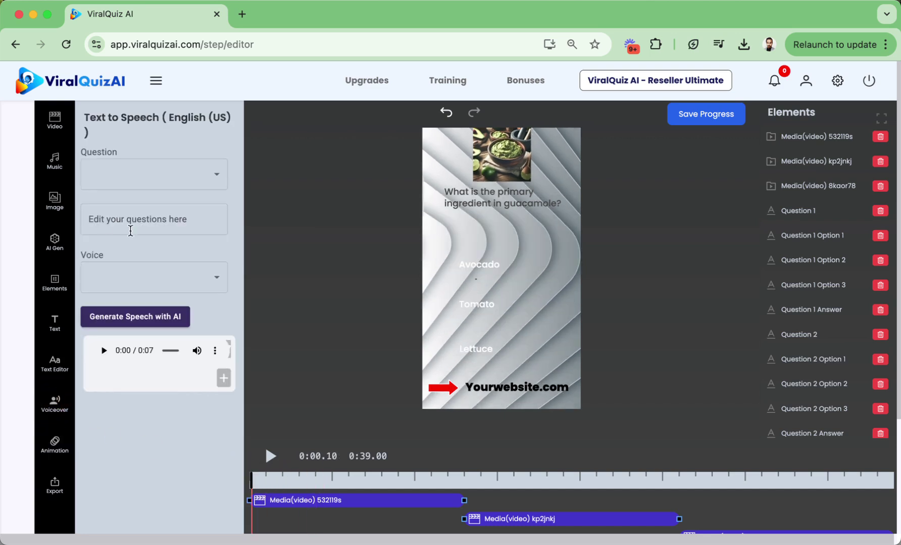
pyautogui.click(224, 379)
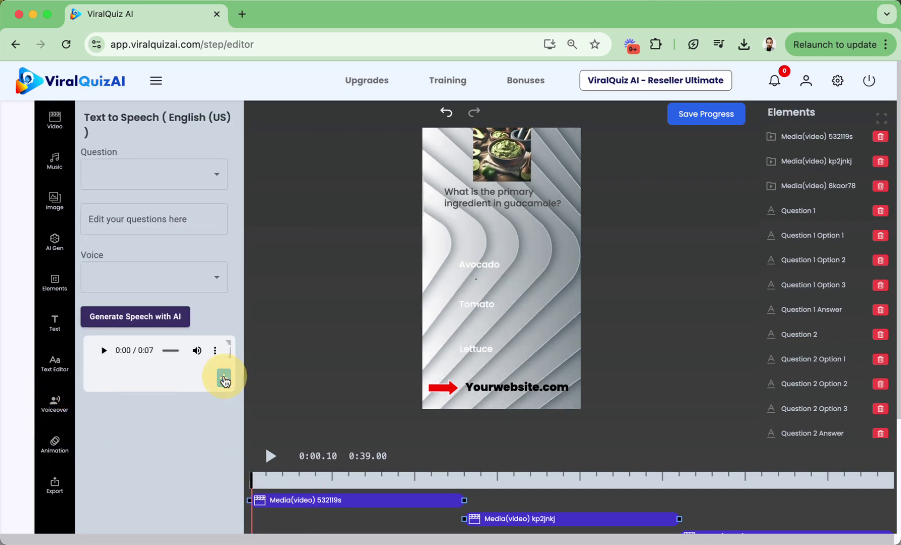
pyautogui.scroll(-3, 275, 382)
pyautogui.scroll(-5, 275, 382)
# Step: Open the volume setting of the voiceover's audio clip and try level 4
pyautogui.click(280, 407)
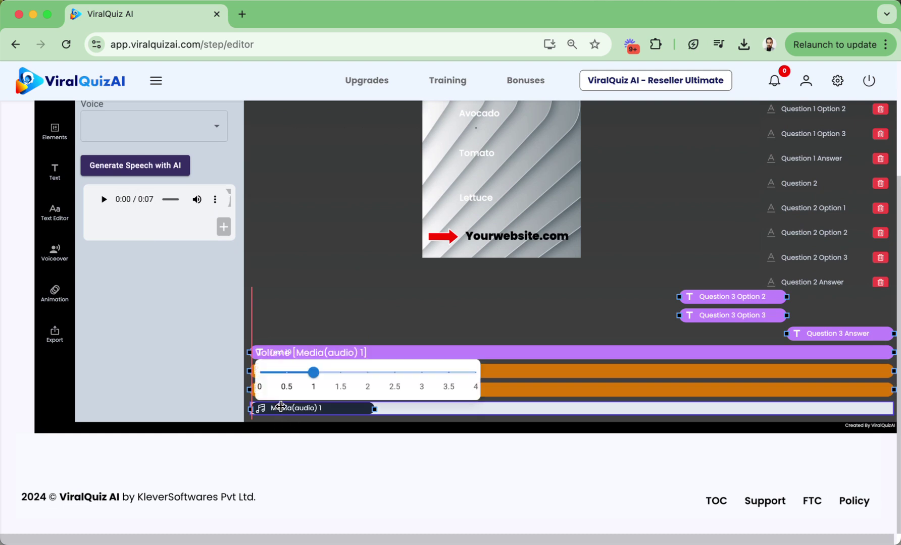
pyautogui.click(474, 374)
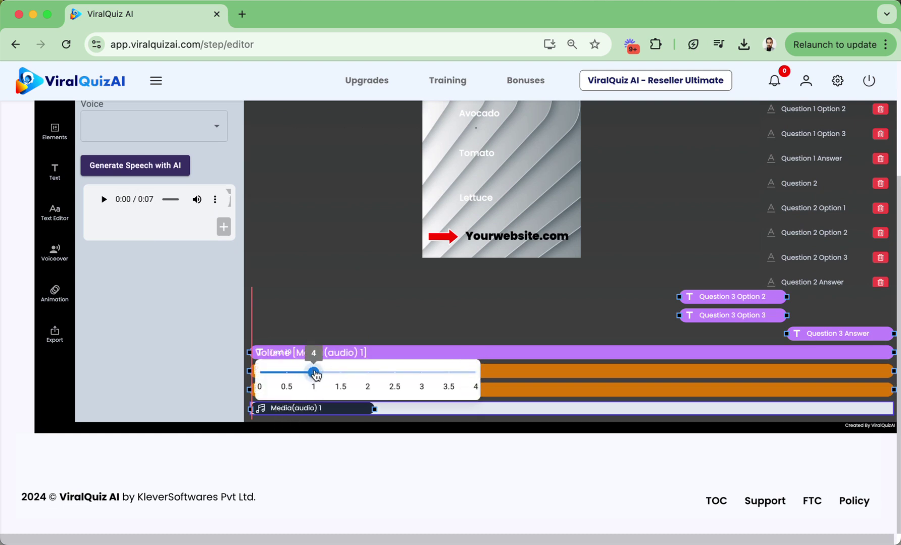
pyautogui.click(297, 262)
# Step: Replay the generated voiceover clip and stop its playback
pyautogui.scroll(1, 294, 252)
pyautogui.scroll(1, 295, 251)
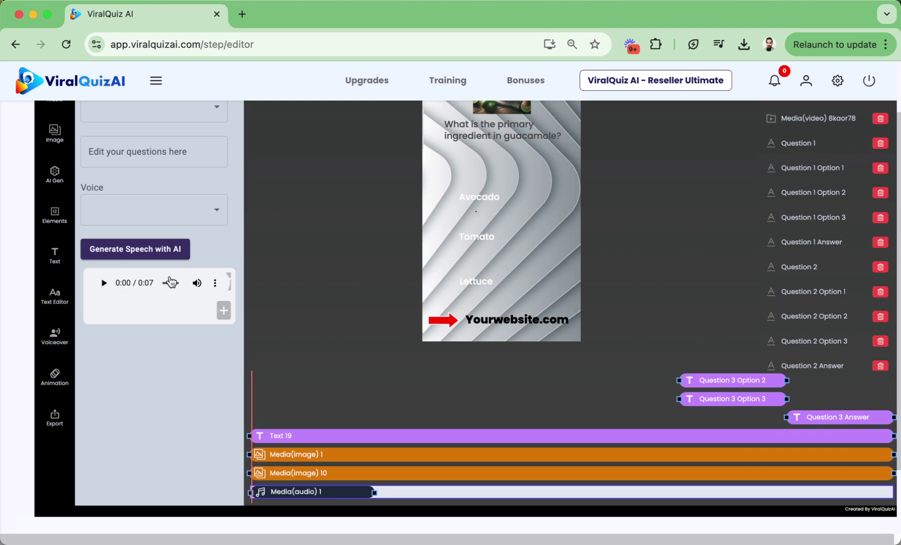
pyautogui.click(104, 283)
pyautogui.scroll(3, 303, 306)
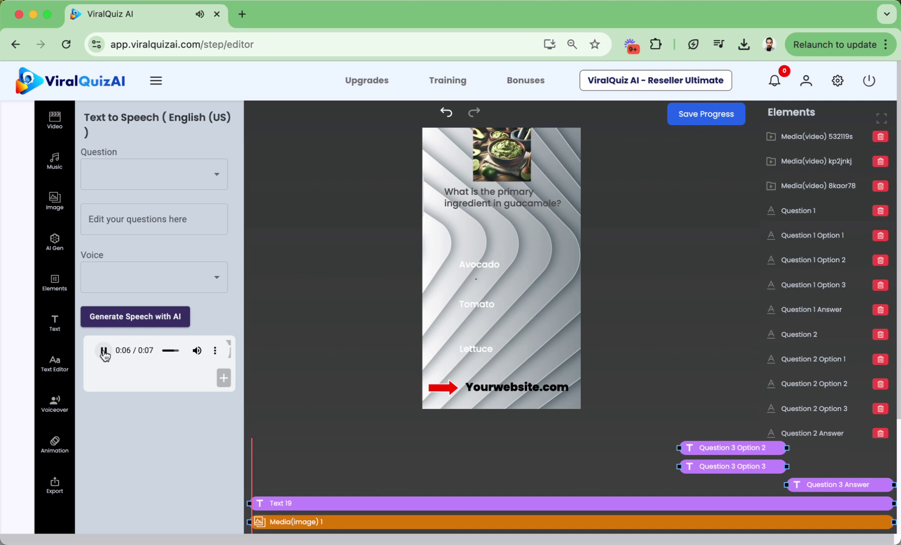
pyautogui.click(105, 354)
pyautogui.click(104, 351)
pyautogui.scroll(5, 279, 490)
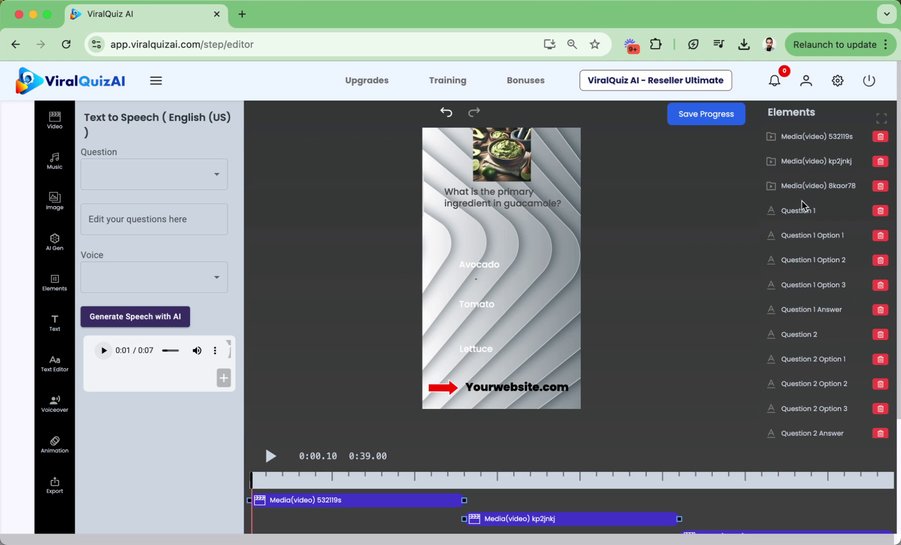
# Step: Examine the second and third question scenes, checking their text and the overlaid guacamole image
pyautogui.click(799, 336)
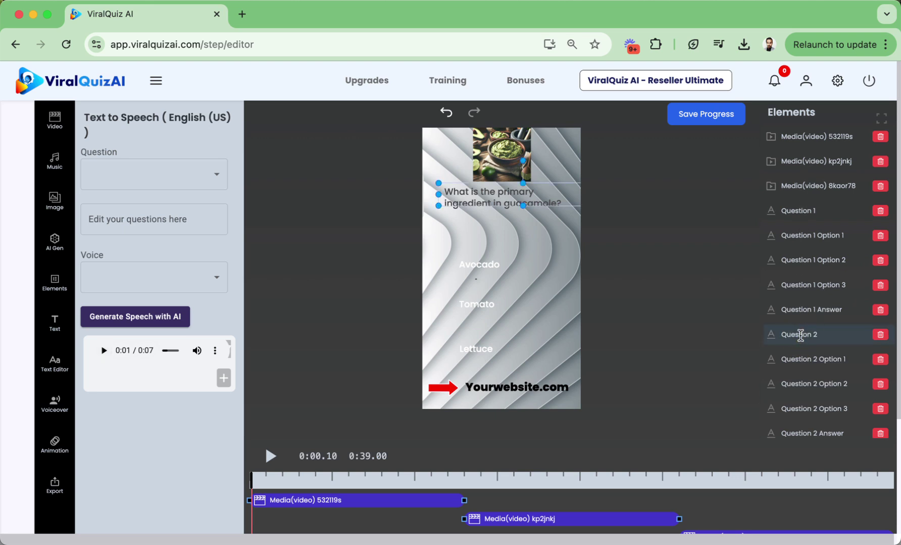
pyautogui.scroll(-3, 677, 388)
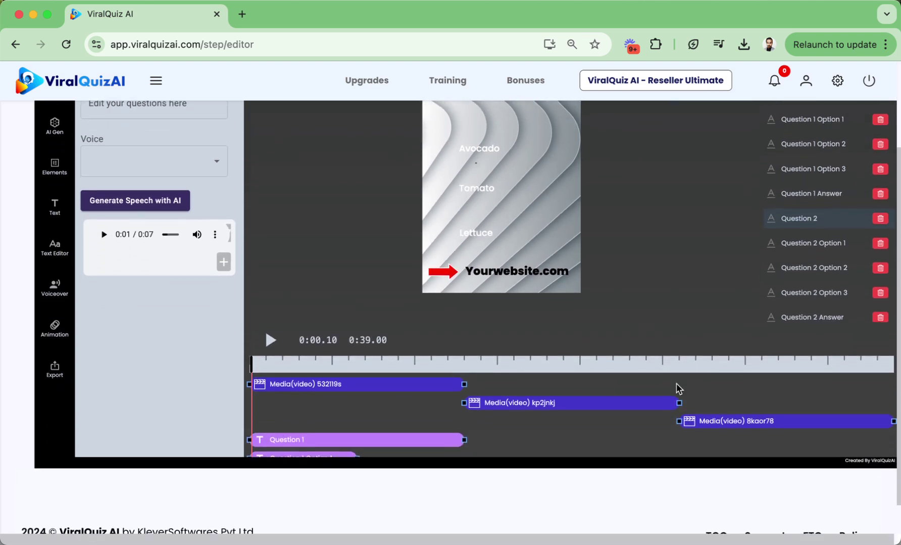
pyautogui.scroll(3, 679, 389)
pyautogui.scroll(-5, 572, 509)
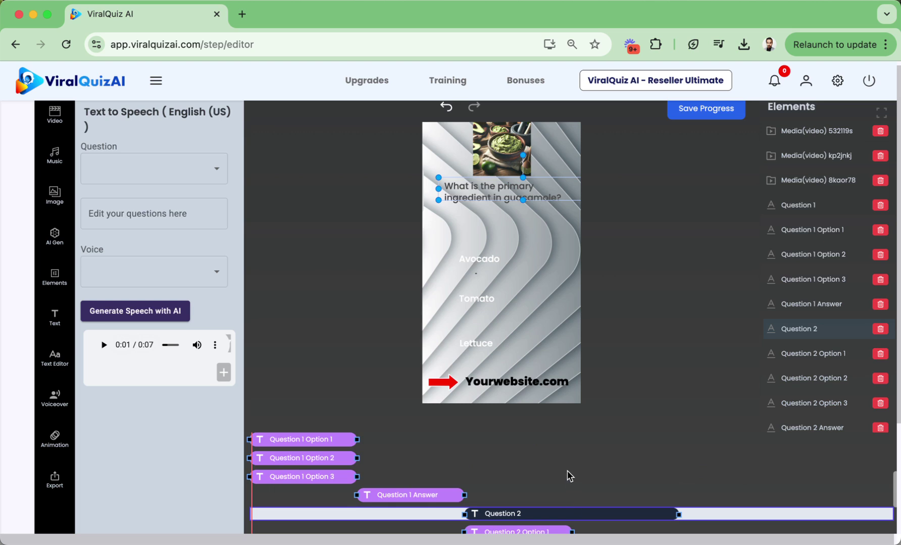
pyautogui.click(526, 477)
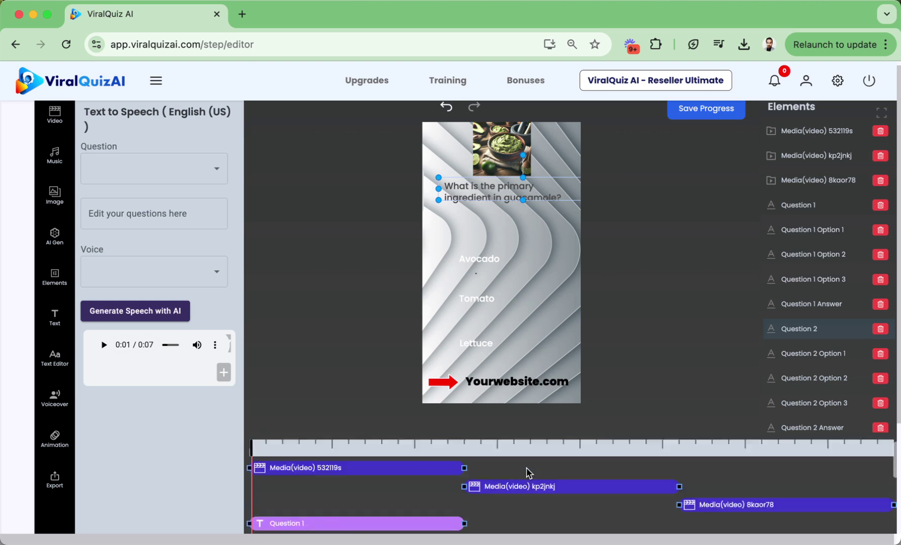
pyautogui.scroll(5, 526, 472)
pyautogui.click(525, 474)
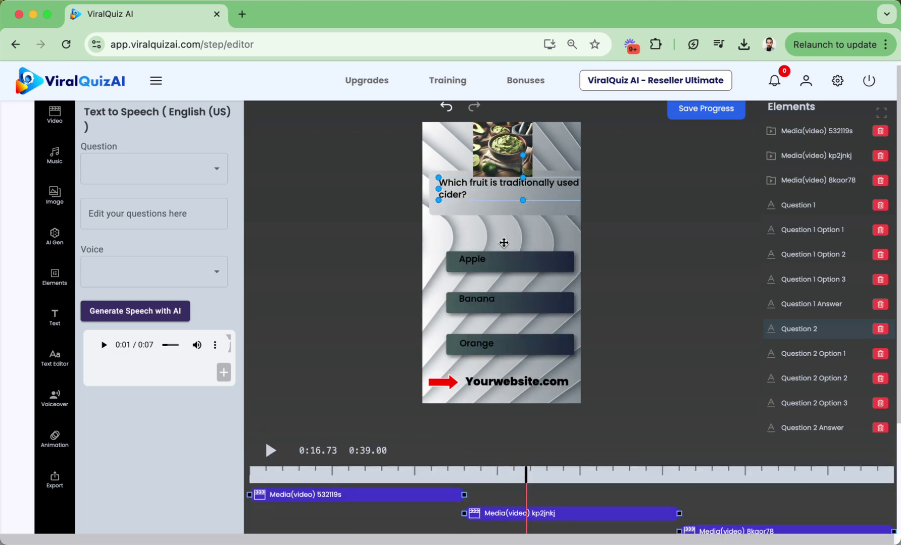
pyautogui.click(725, 476)
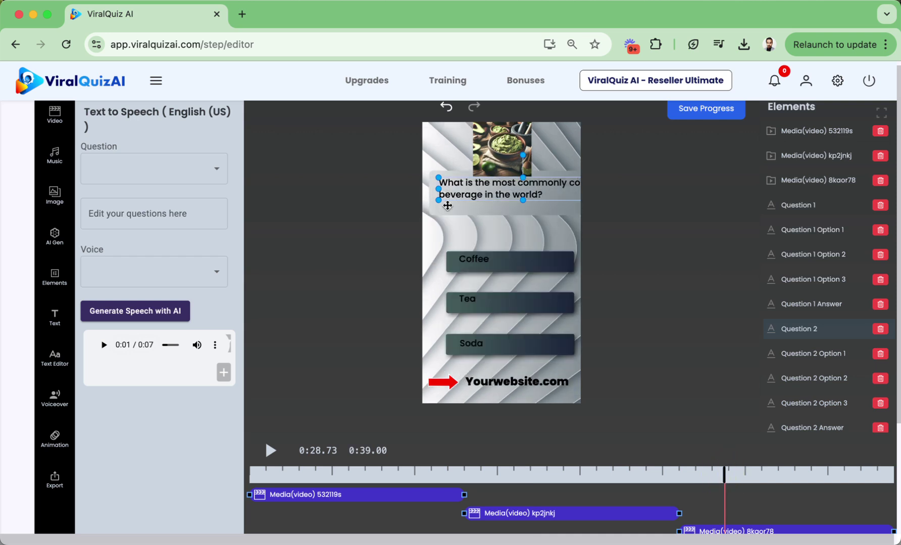
# Step: Shorten the guacamole image's timeline clip so it ends shortly before the end of the first question
pyautogui.scroll(-5, 426, 474)
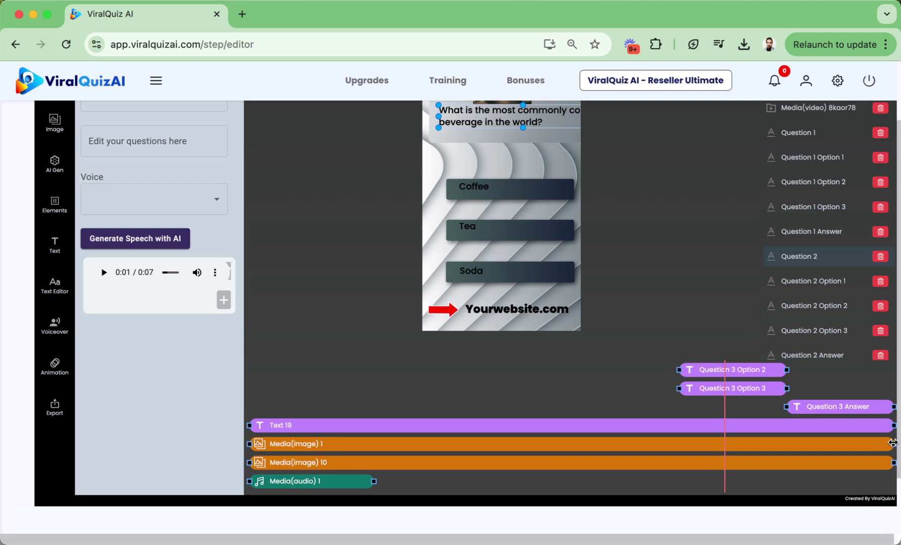
pyautogui.moveTo(892, 445); pyautogui.dragTo(435, 440)
pyautogui.click(459, 444)
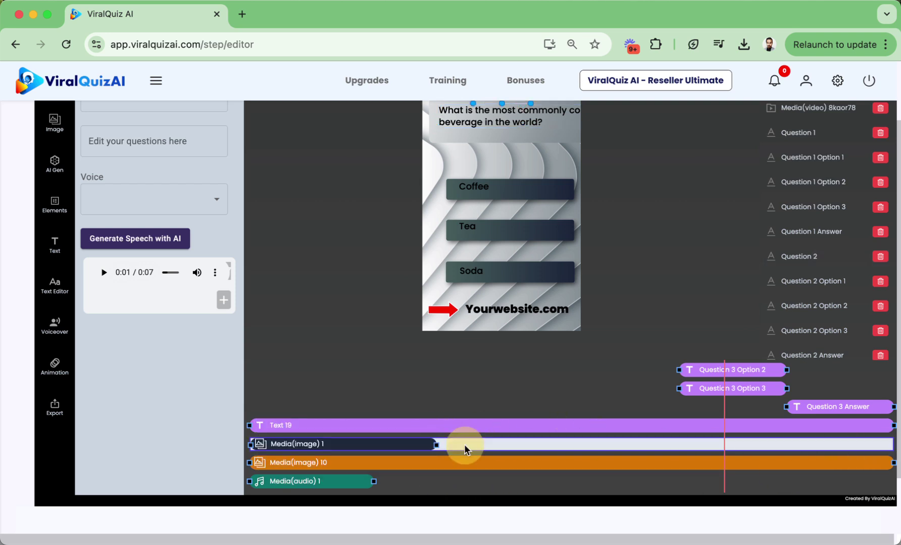
pyautogui.click(387, 463)
# Step: Check the third question's scene for the guacamole image and return the playhead to 0:00.00
pyautogui.scroll(4, 387, 463)
pyautogui.scroll(-4, 387, 462)
pyautogui.scroll(10, 387, 462)
pyautogui.scroll(3, 388, 463)
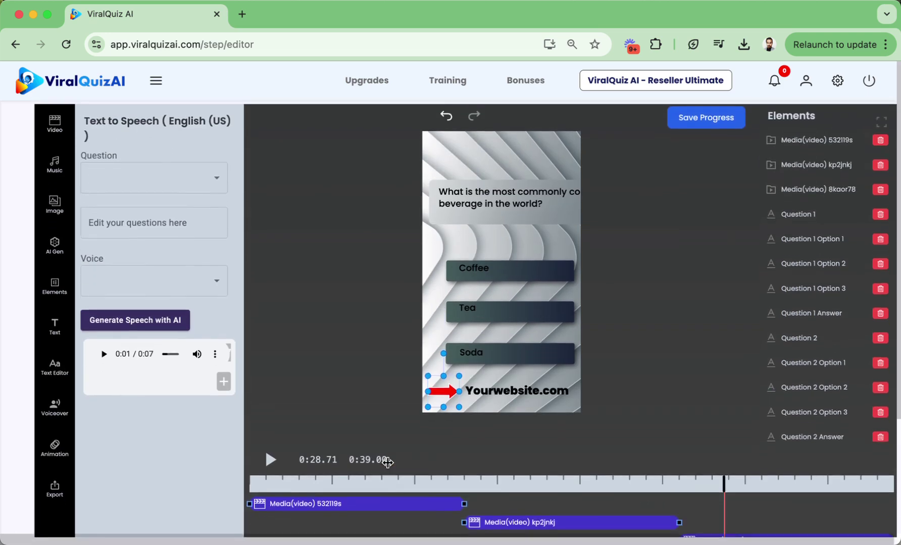
pyautogui.scroll(-5, 387, 350)
pyautogui.scroll(5, 387, 349)
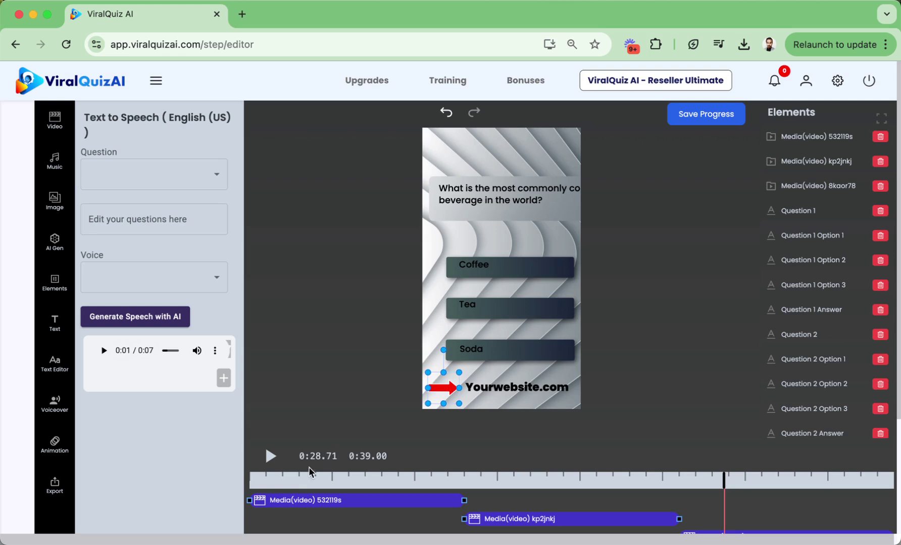
pyautogui.click(288, 477)
pyautogui.moveTo(288, 477); pyautogui.dragTo(248, 477)
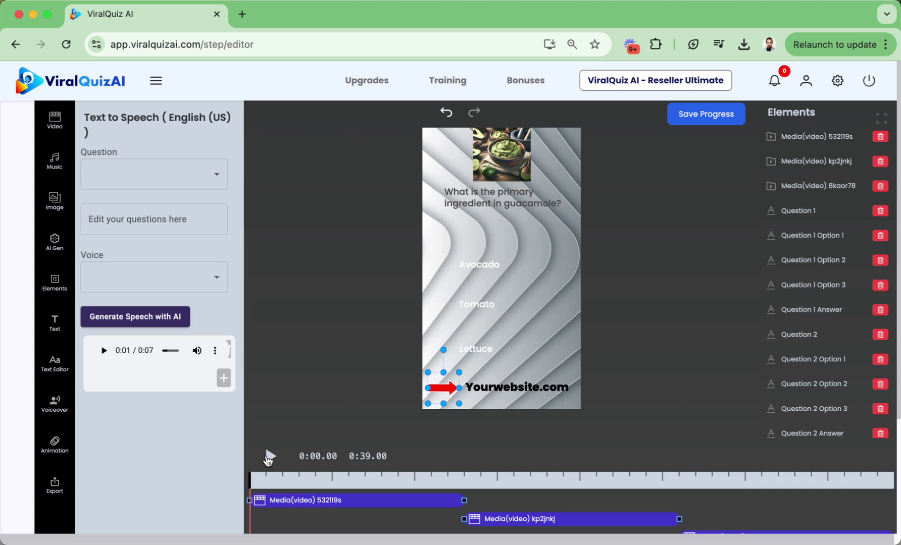
# Step: Move the playhead to about 0:02.38 in the first question and save the quiz project's progress
pyautogui.click(705, 119)
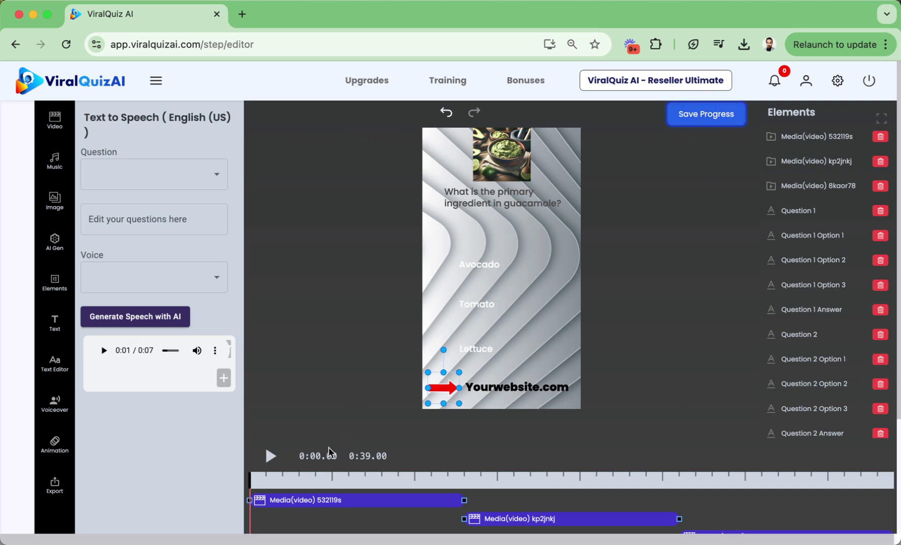
pyautogui.click(290, 479)
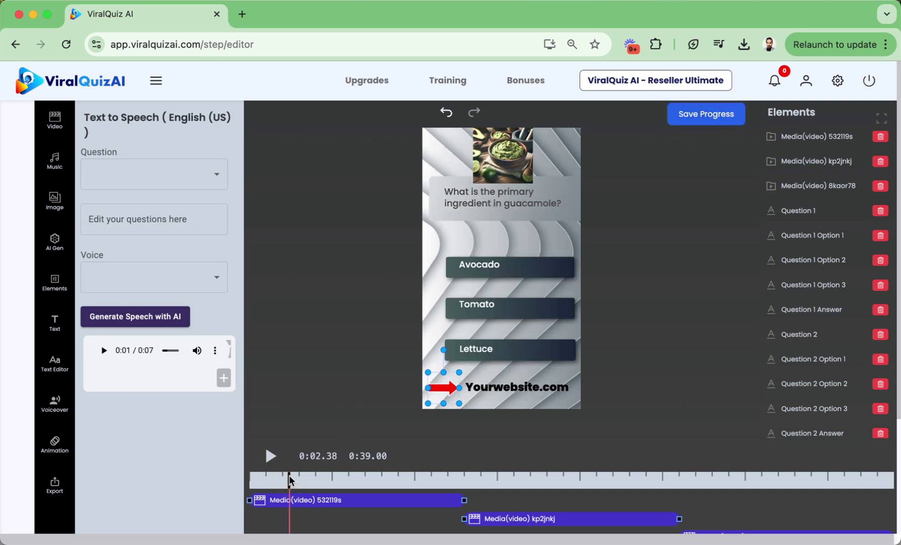
pyautogui.click(708, 116)
# Step: Export the 39-second quiz video as MP4 and begin rendering
pyautogui.click(55, 488)
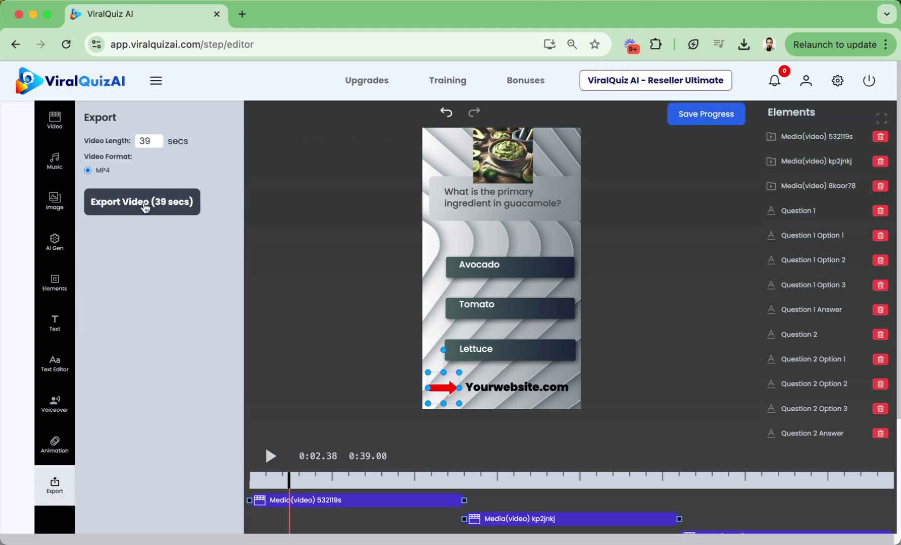
pyautogui.click(145, 205)
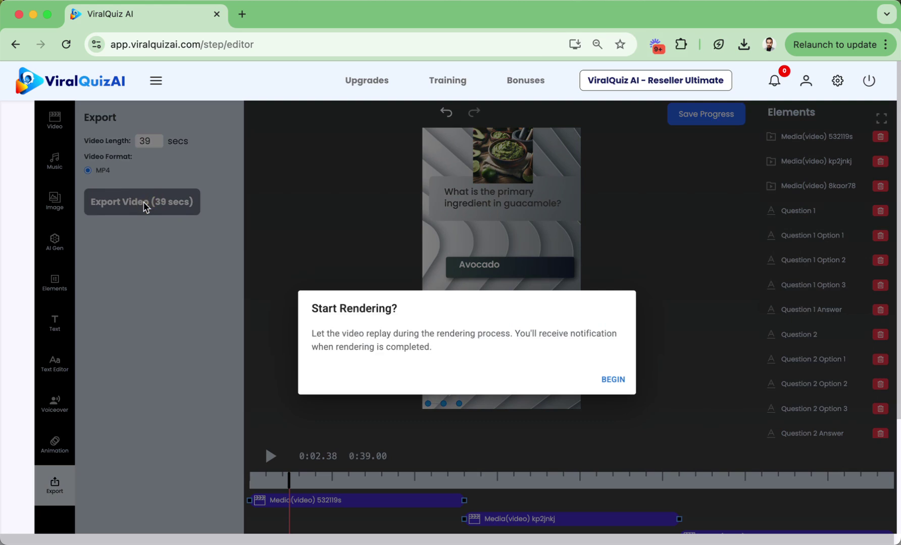
pyautogui.click(611, 380)
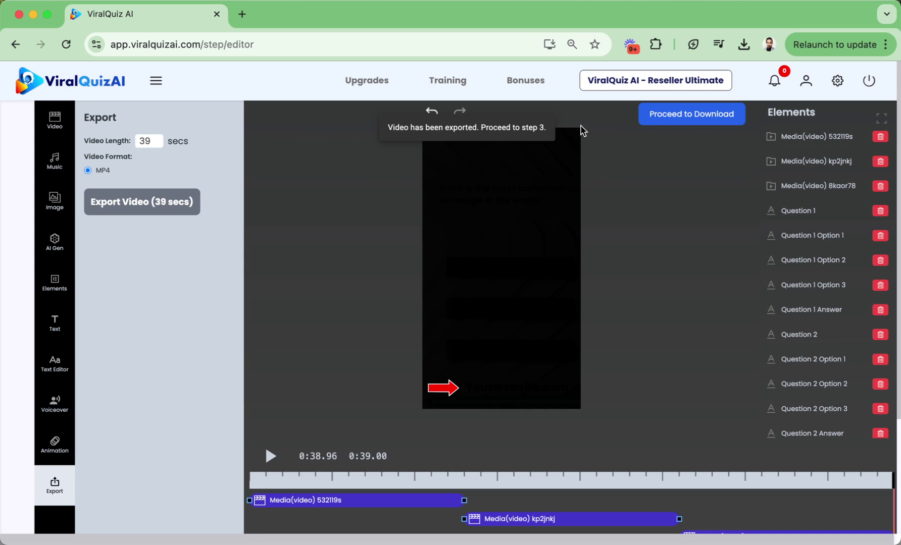
# Step: Proceed to the download stage, download the finished quiz video and dismiss the browser's list of downloads
pyautogui.click(692, 115)
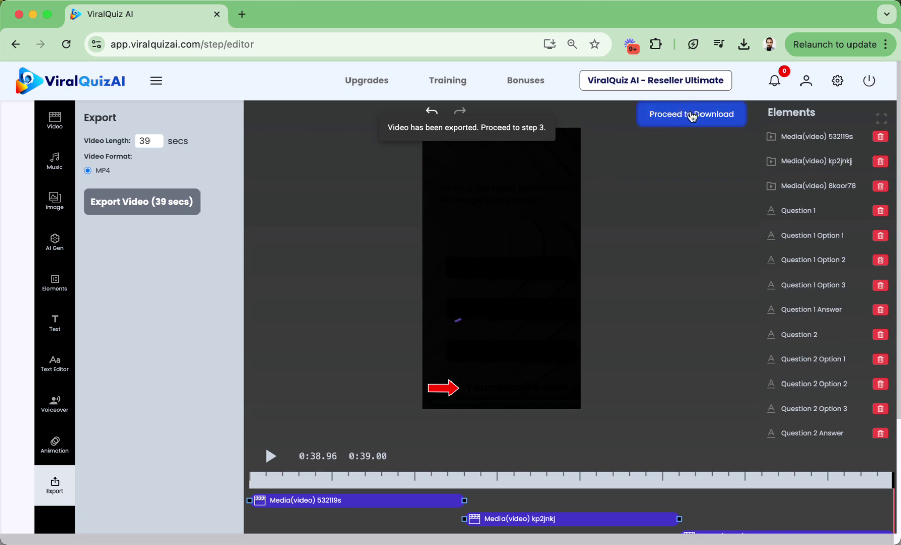
pyautogui.click(576, 204)
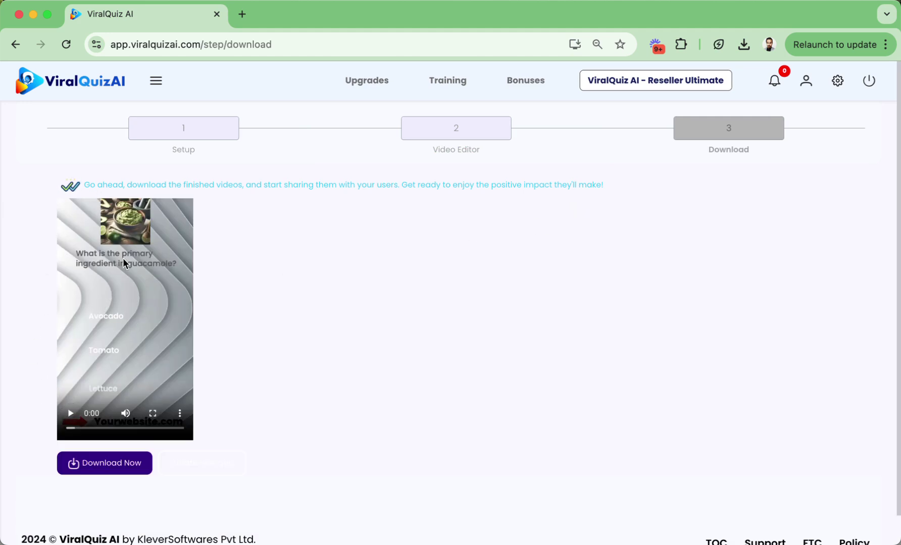
pyautogui.click(108, 465)
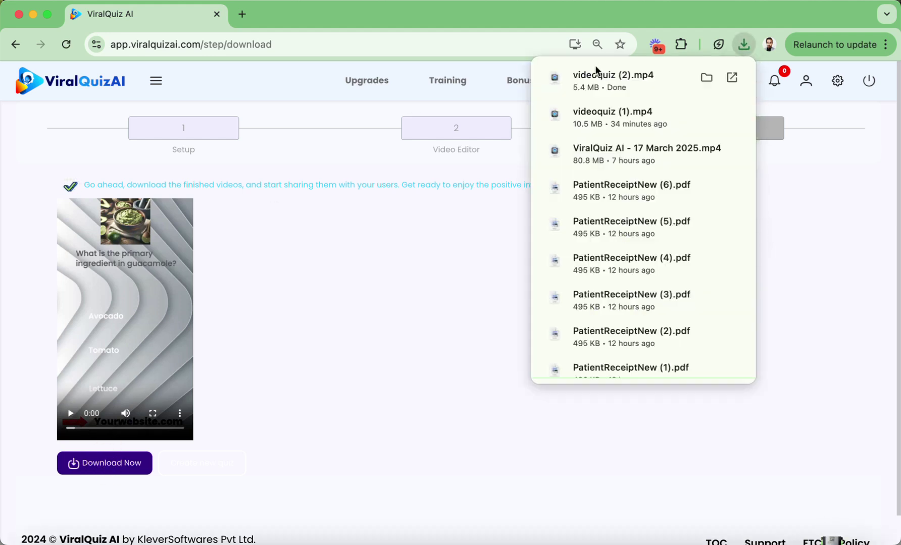
pyautogui.click(354, 321)
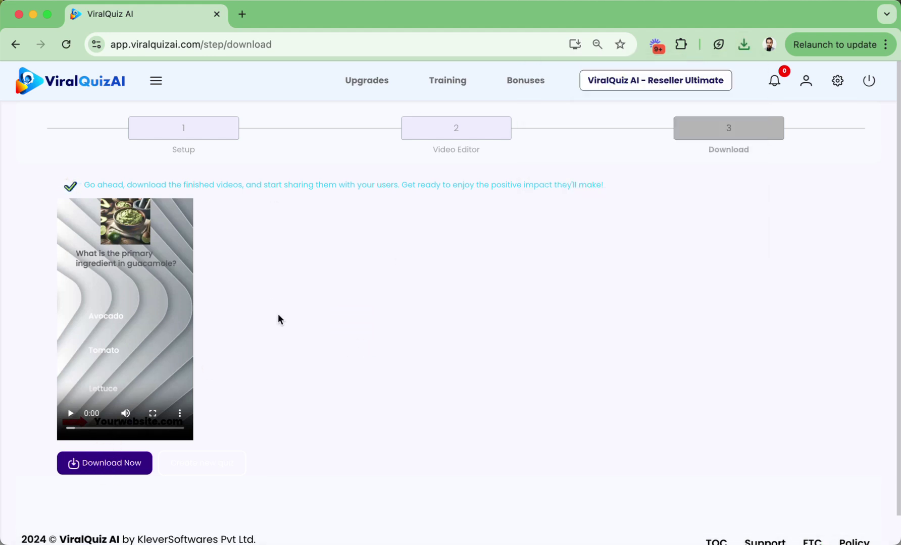
# Step: Open the list of campaigns and find the Food Drink Test entry
pyautogui.click(158, 87)
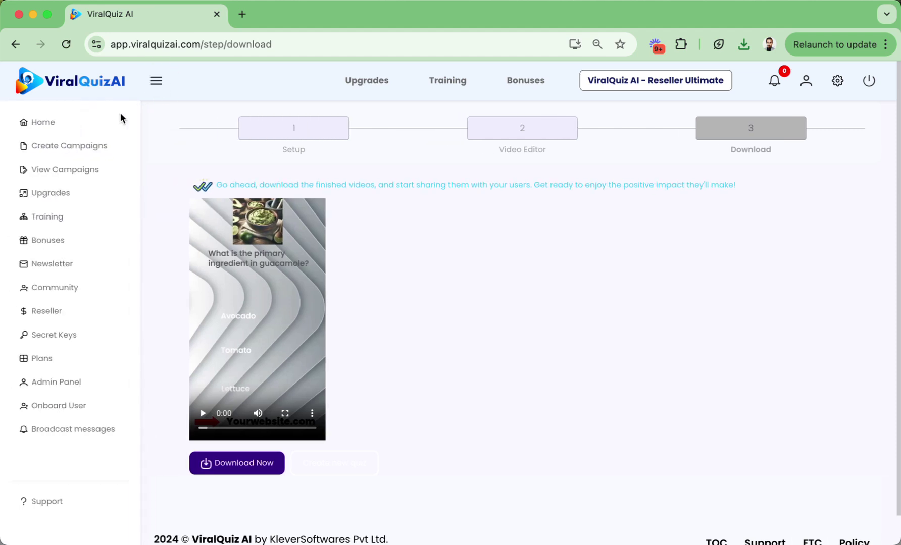
pyautogui.click(74, 171)
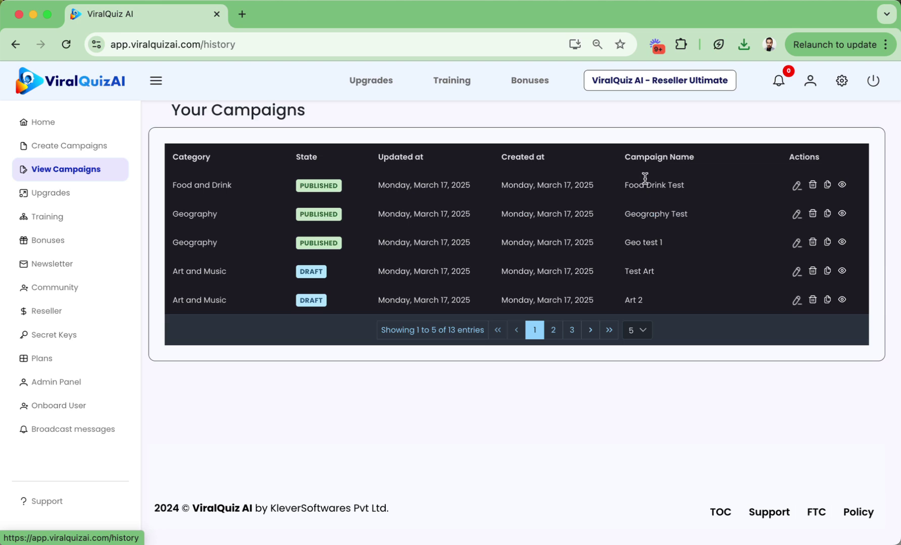
pyautogui.moveTo(693, 185); pyautogui.dragTo(664, 185)
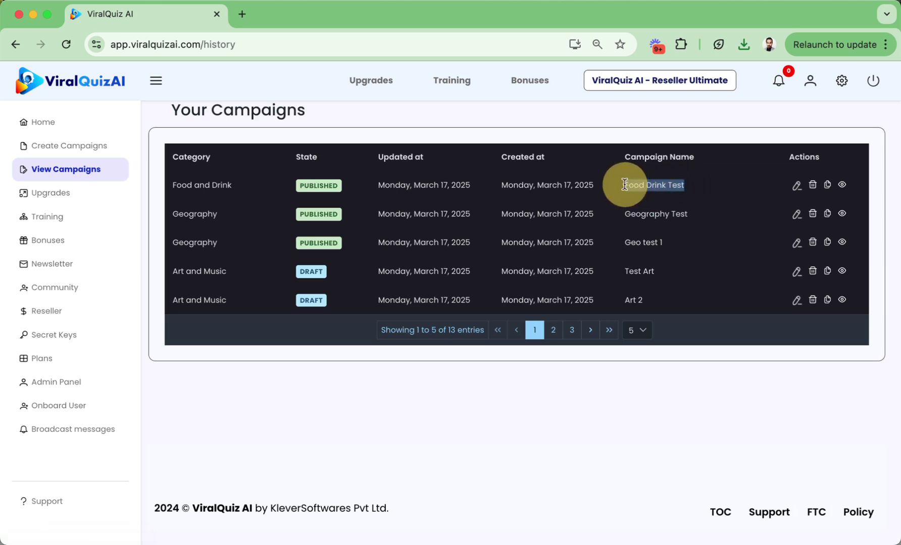
pyautogui.click(710, 180)
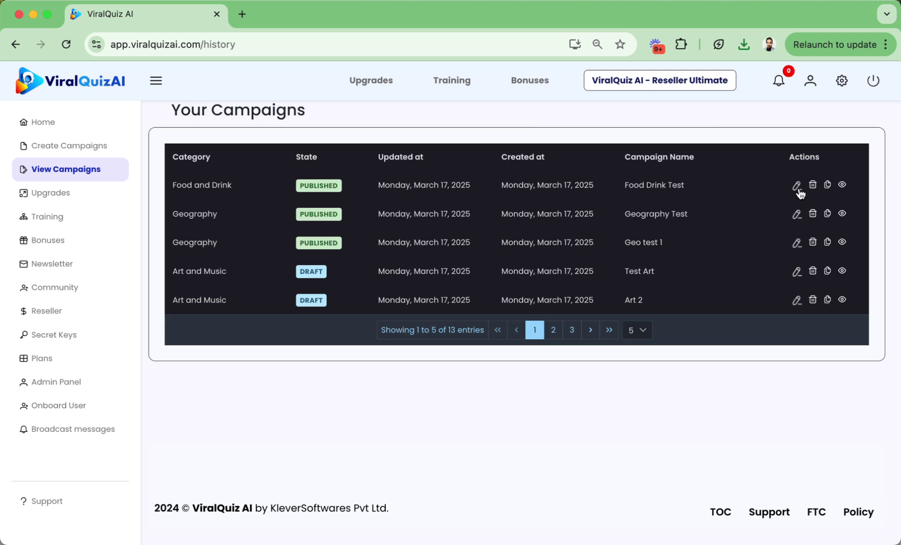
# Step: Preview the Food Drink Test campaign's video, play it briefly and close the preview
pyautogui.click(842, 185)
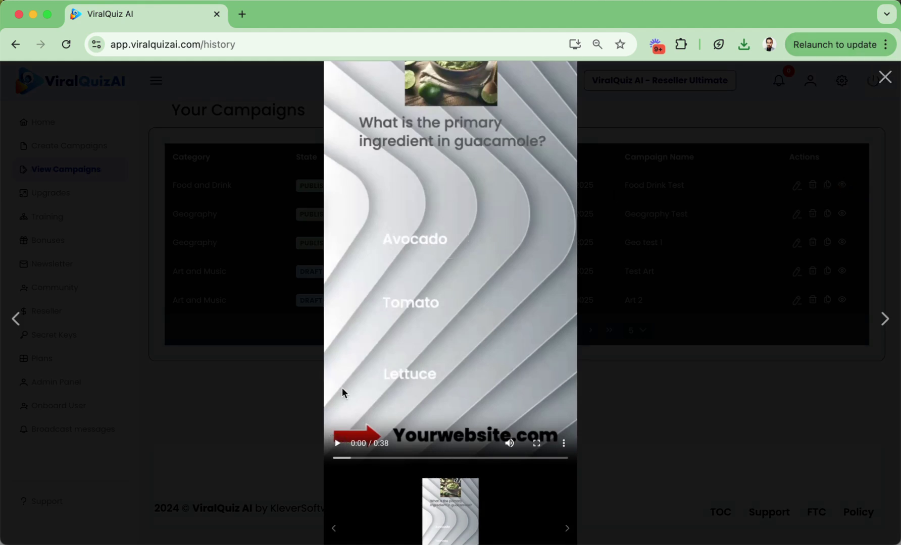
pyautogui.click(337, 444)
pyautogui.click(337, 444)
pyautogui.click(885, 77)
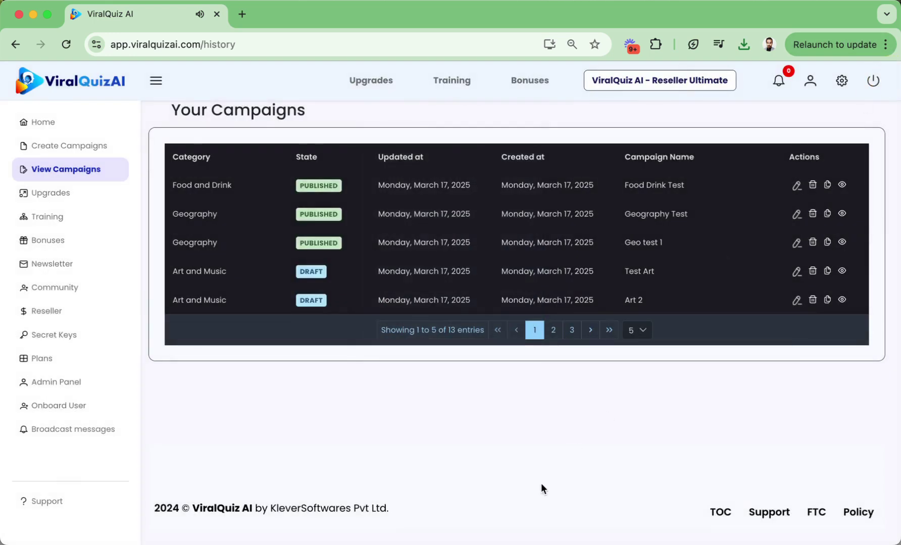
# Step: Return to the home dashboard and show the recent campaigns in list view
pyautogui.click(61, 123)
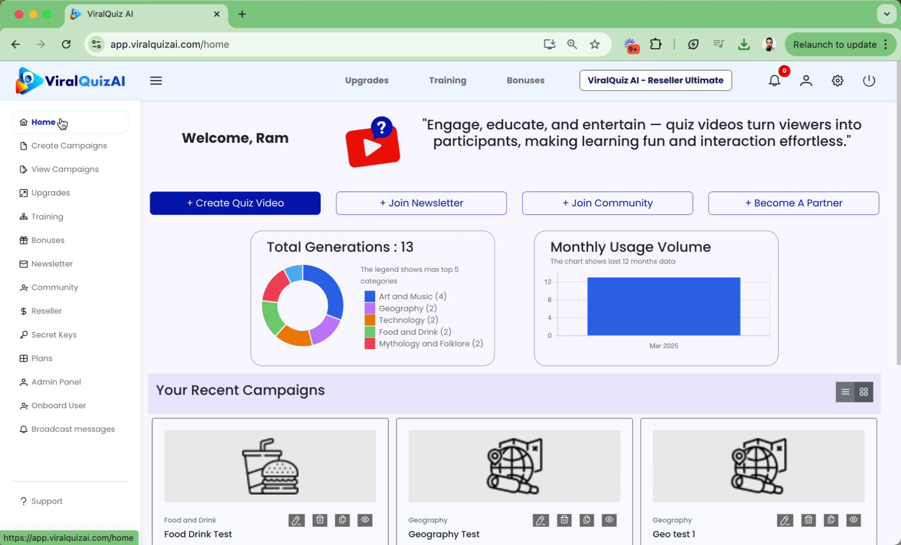
pyautogui.click(845, 392)
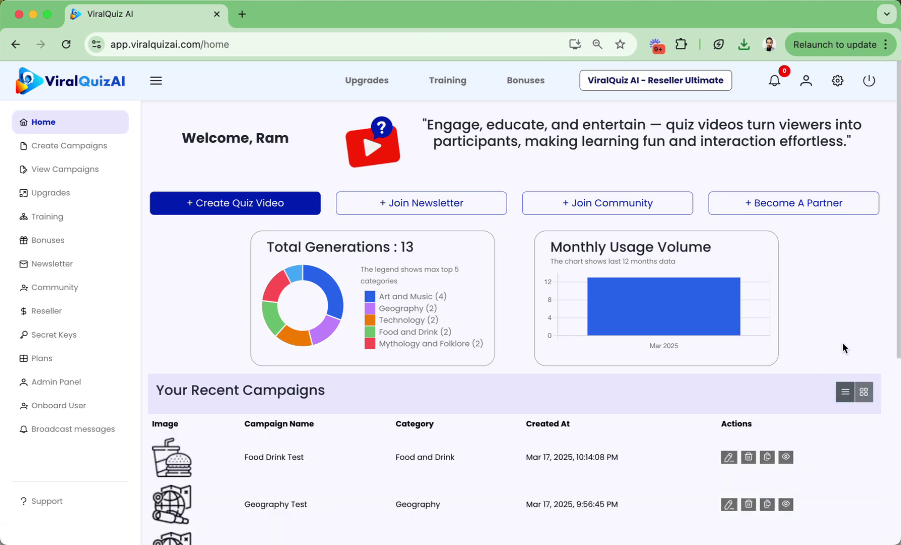